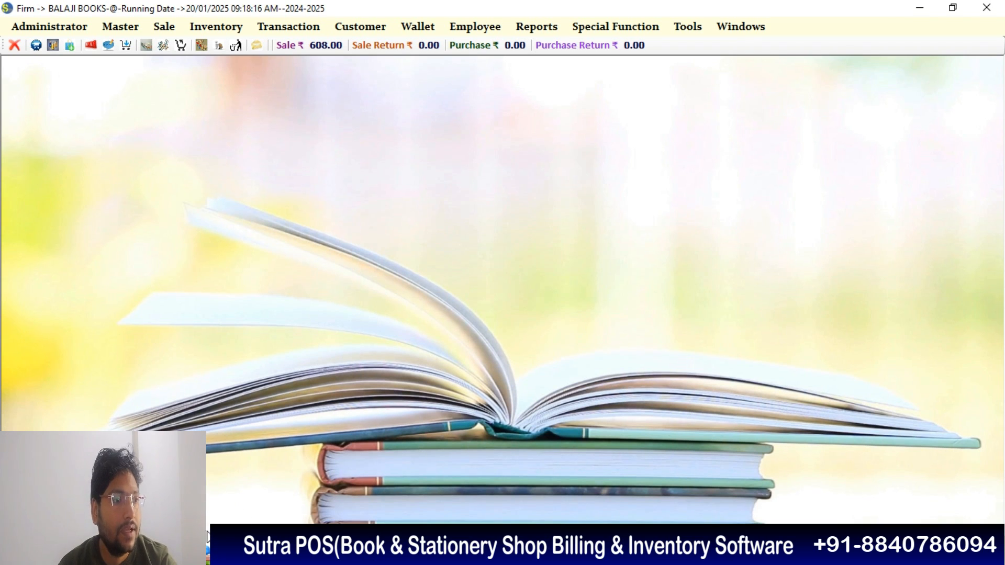
- Open the ORTHODOX LIST UPLOAD 2024 workbook from the desktop, examine the set list's columns, and close it
left_click(121, 554)
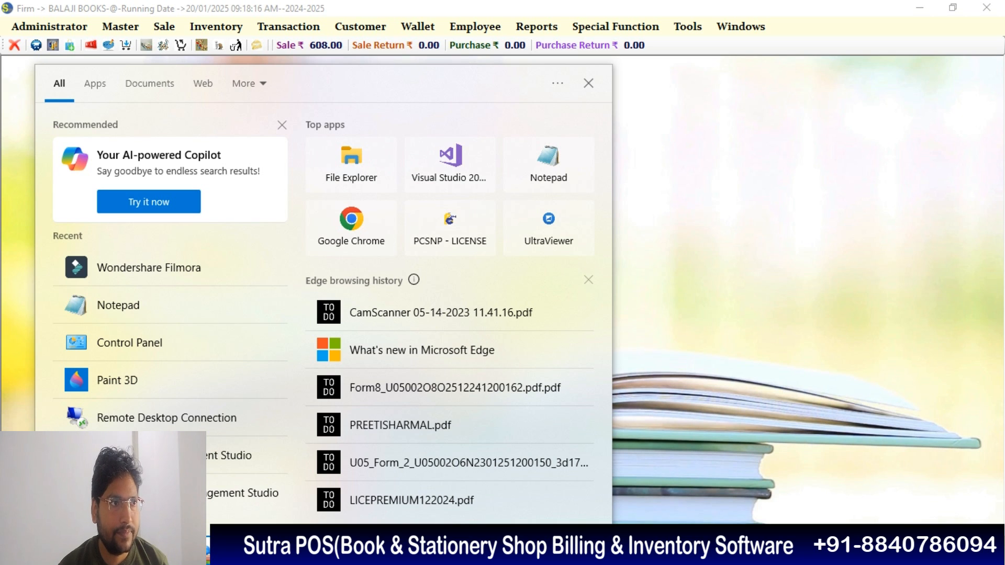
left_click(926, 7)
left_click(598, 178)
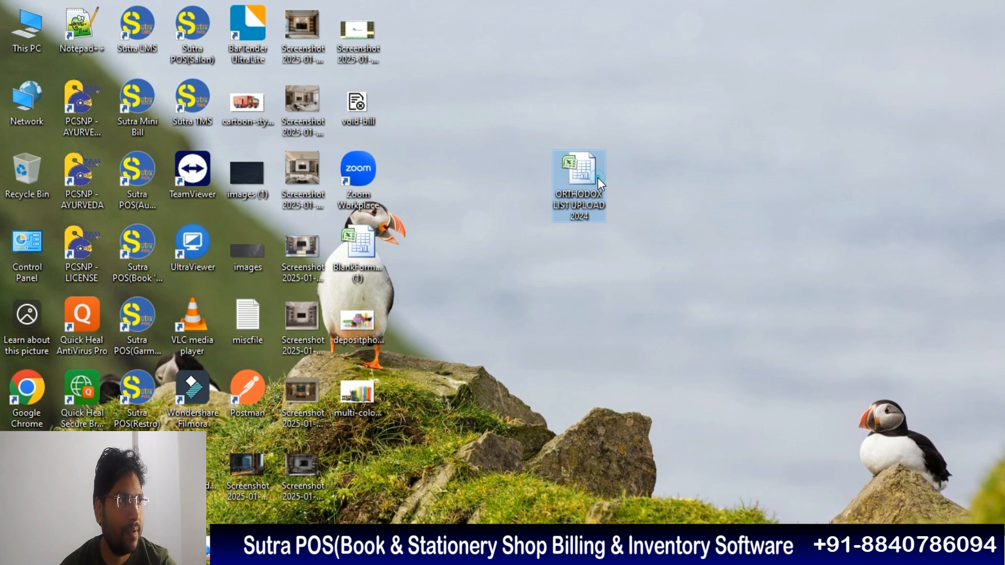
double_click(598, 177)
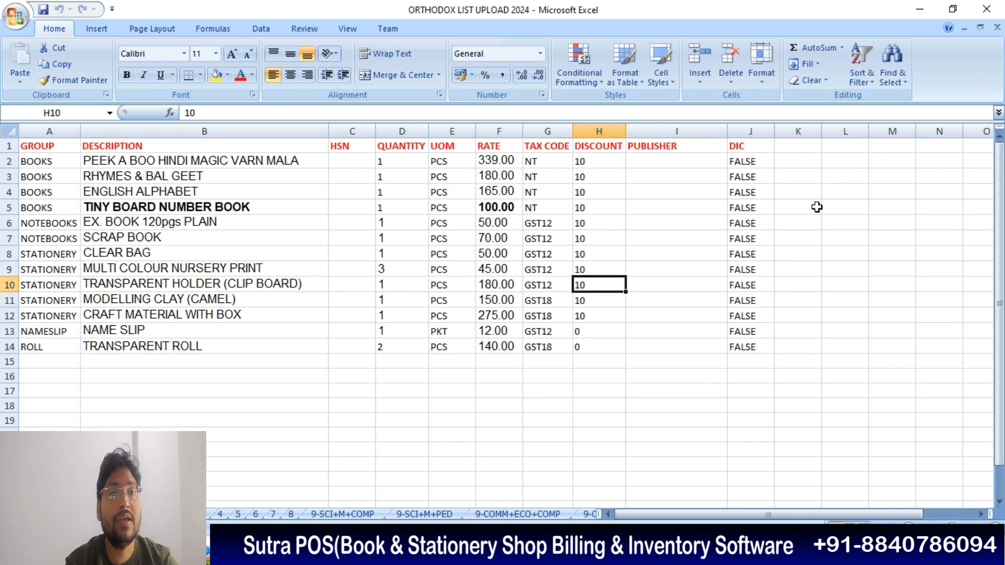
left_click(987, 9)
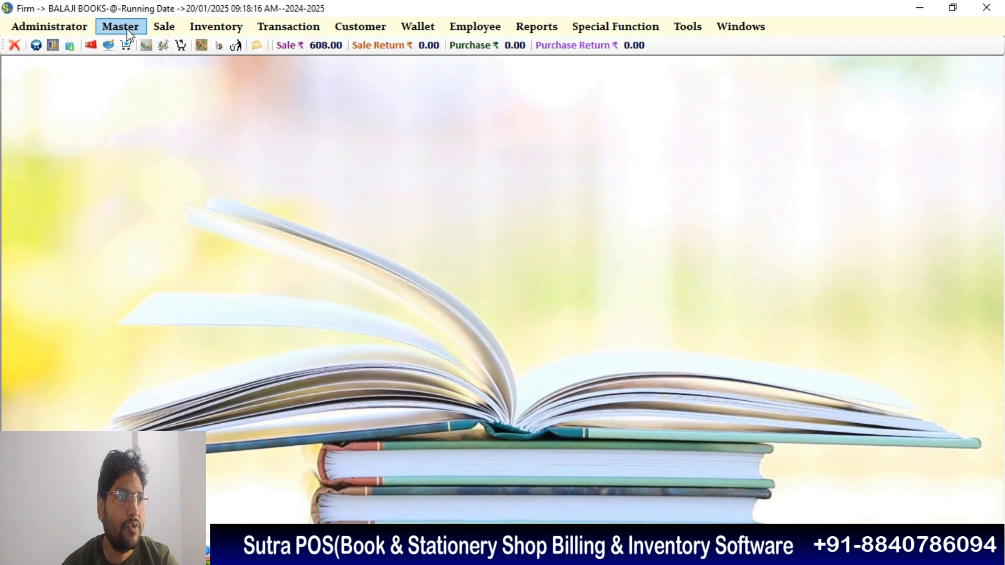
- Open the item master and enter ORTHODOX PG as the new item's description
left_click(126, 29)
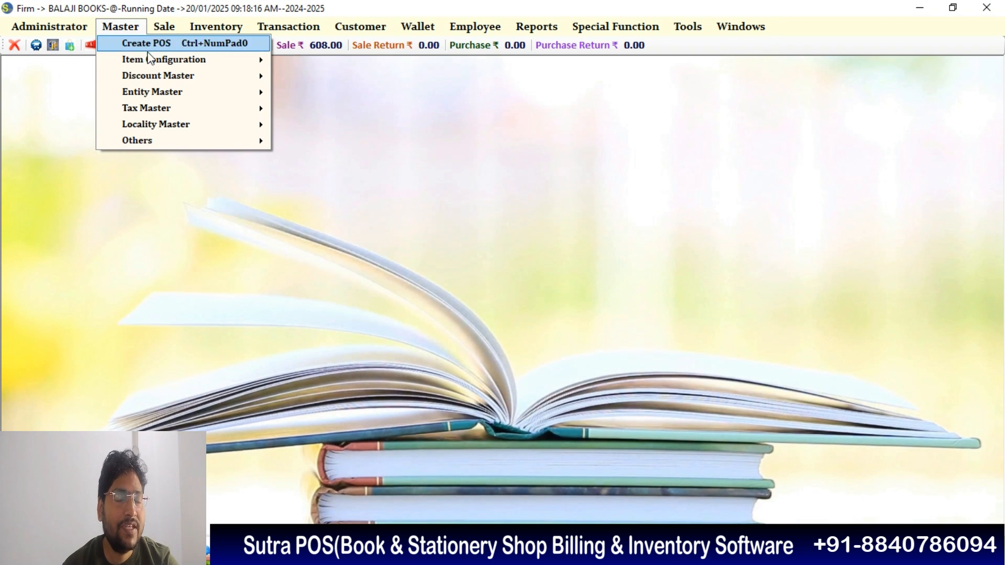
mouse_move(152, 59)
left_click(331, 108)
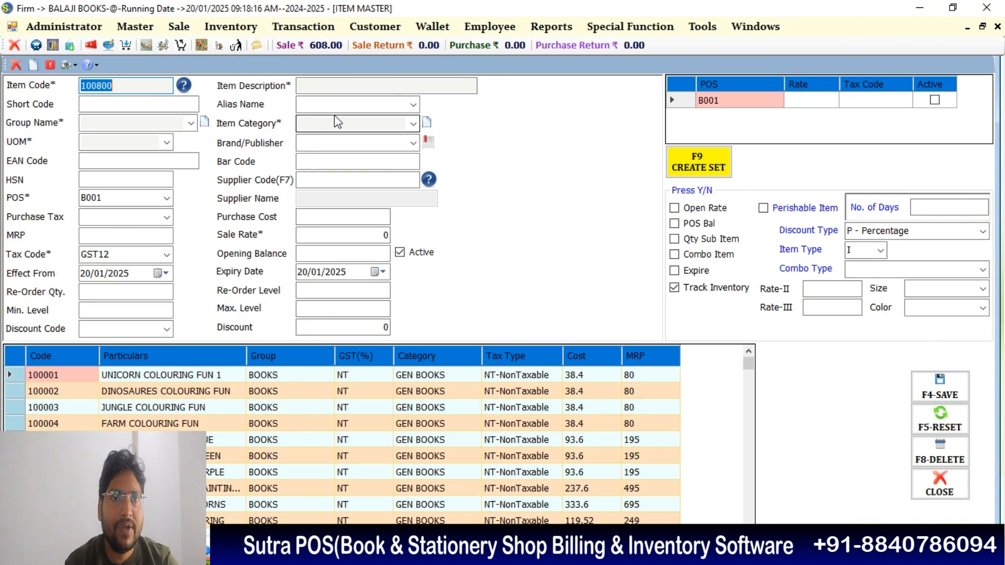
left_click(322, 86)
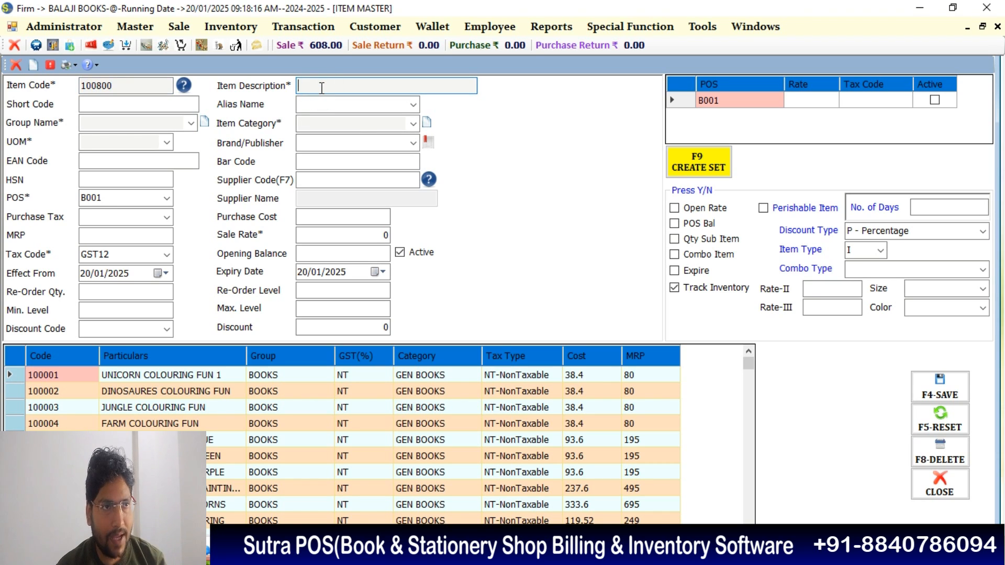
type("ORTHO")
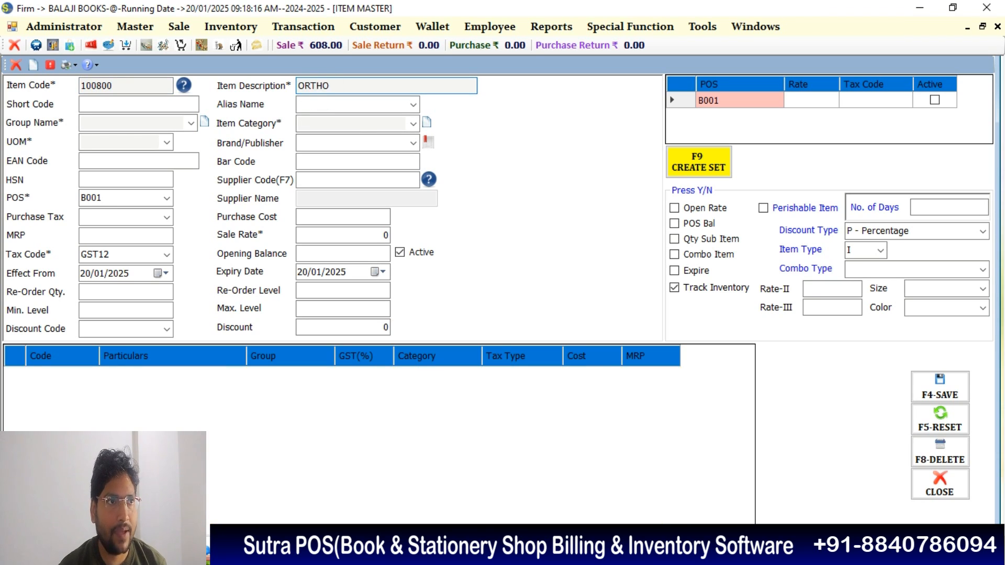
type("DOX PG")
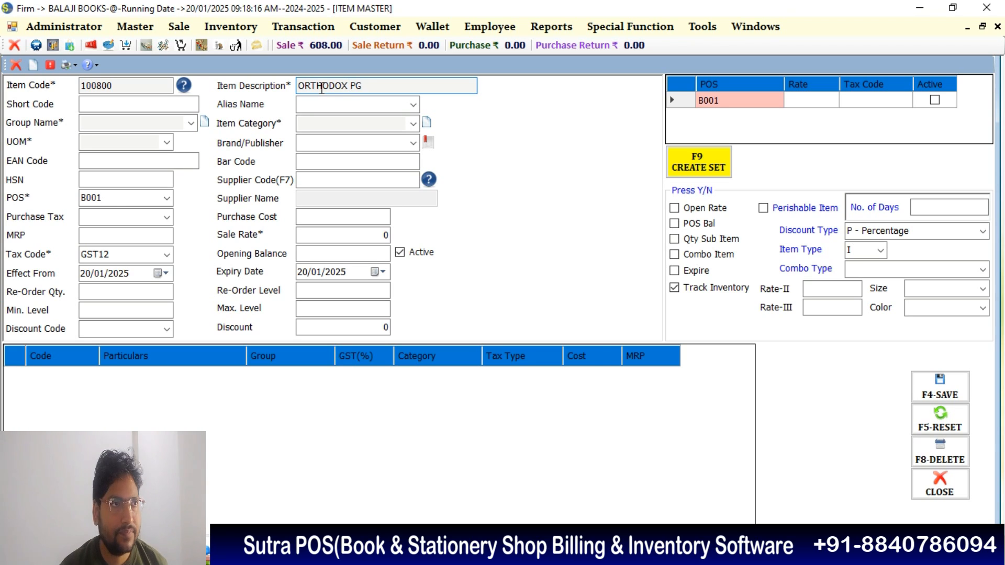
key("Return")
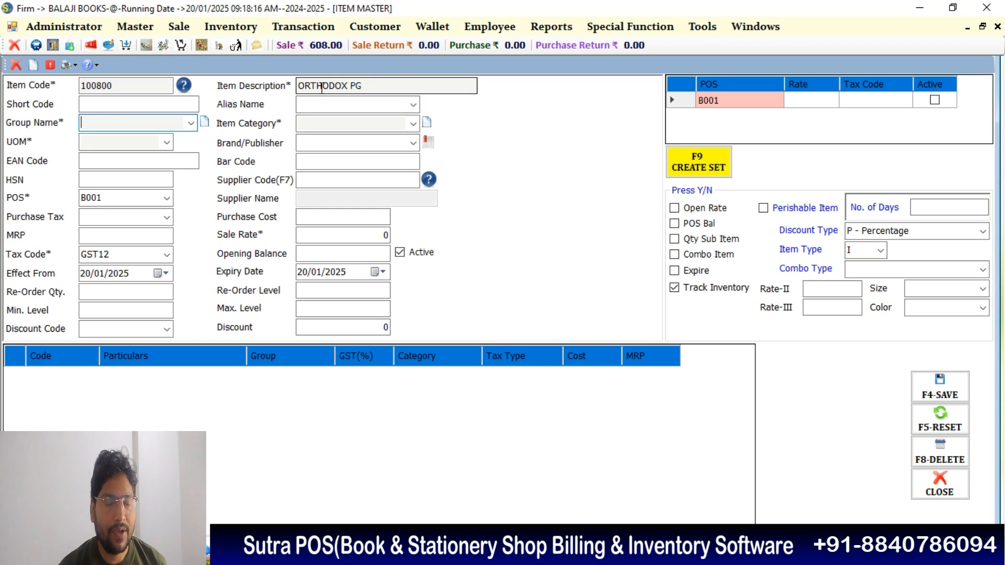
- Assign the ORTHODOX PG item to group SET and category ORTHODOX, with SET as its unit of measure
type("se")
key("Return")
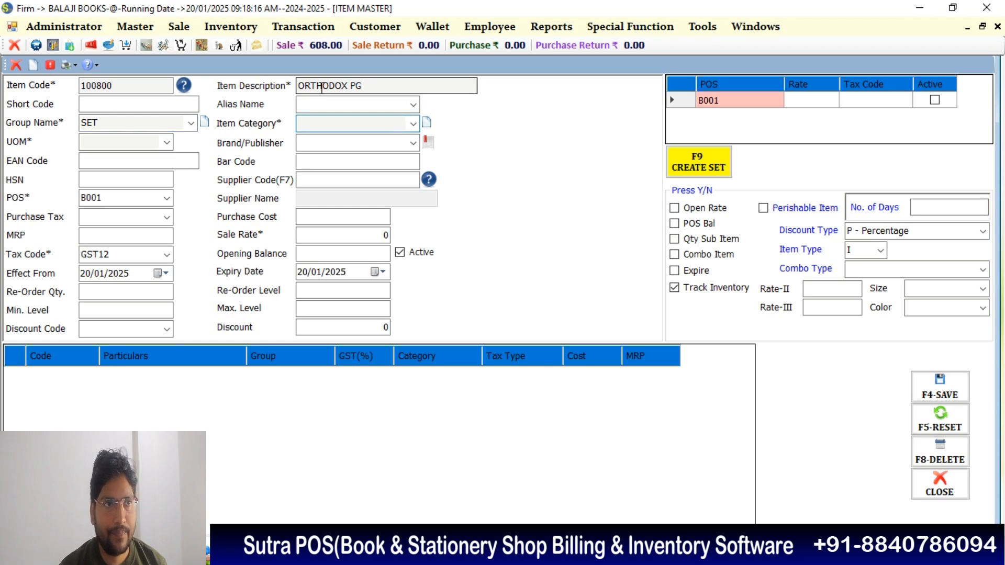
type("OTH")
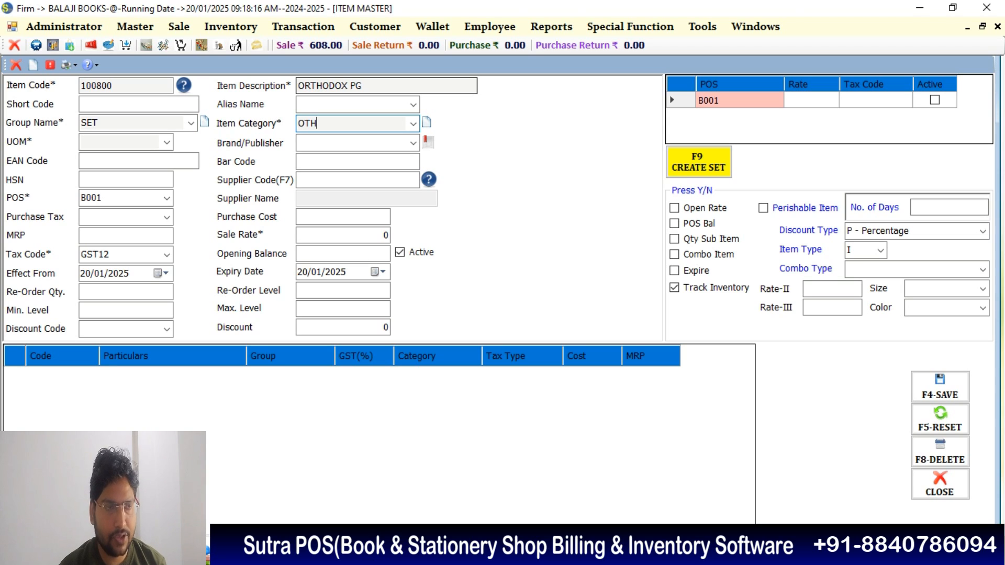
key("BackSpace")
key("BackSpace")
type("RT")
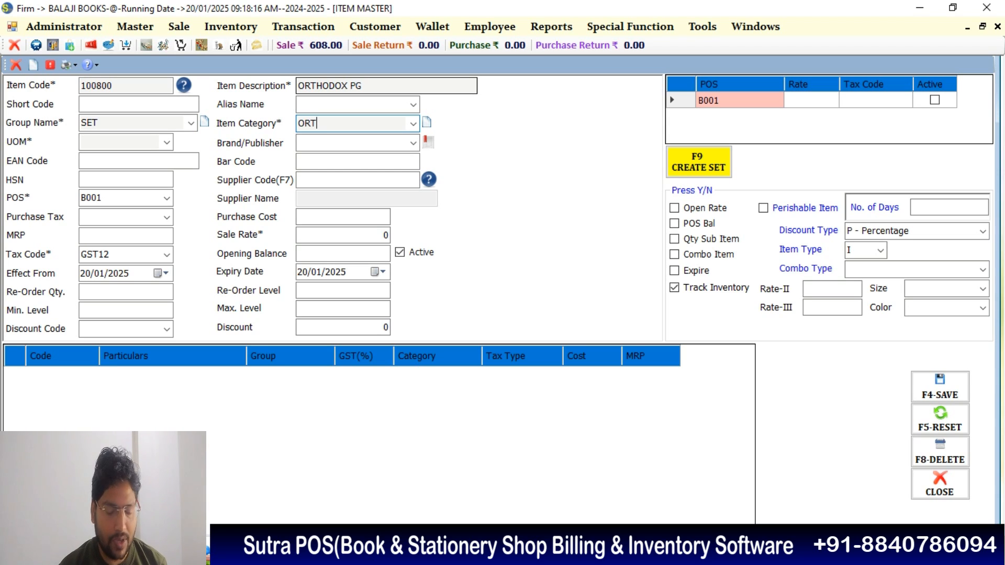
type("HODOX")
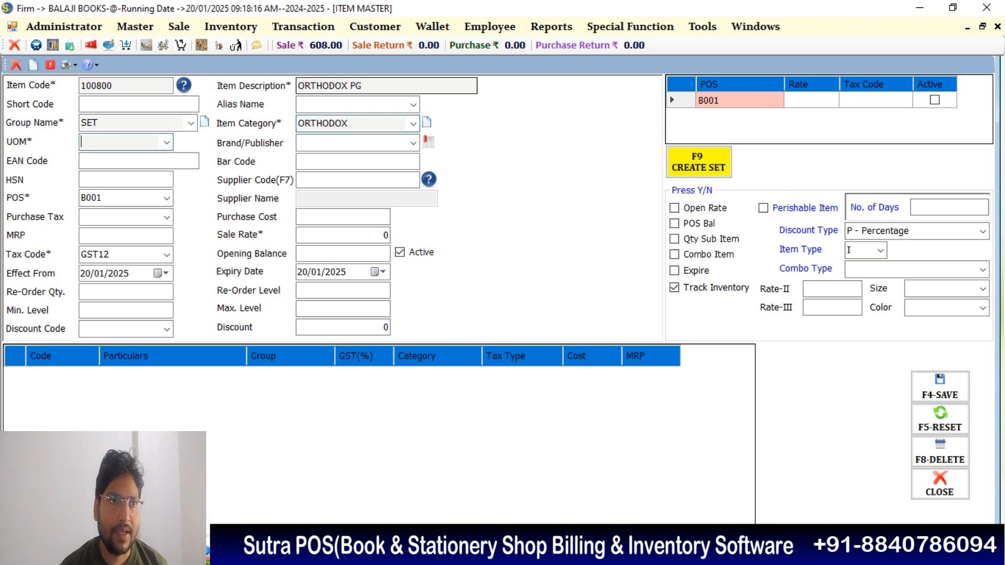
type("SET")
key("Return")
key("Return")
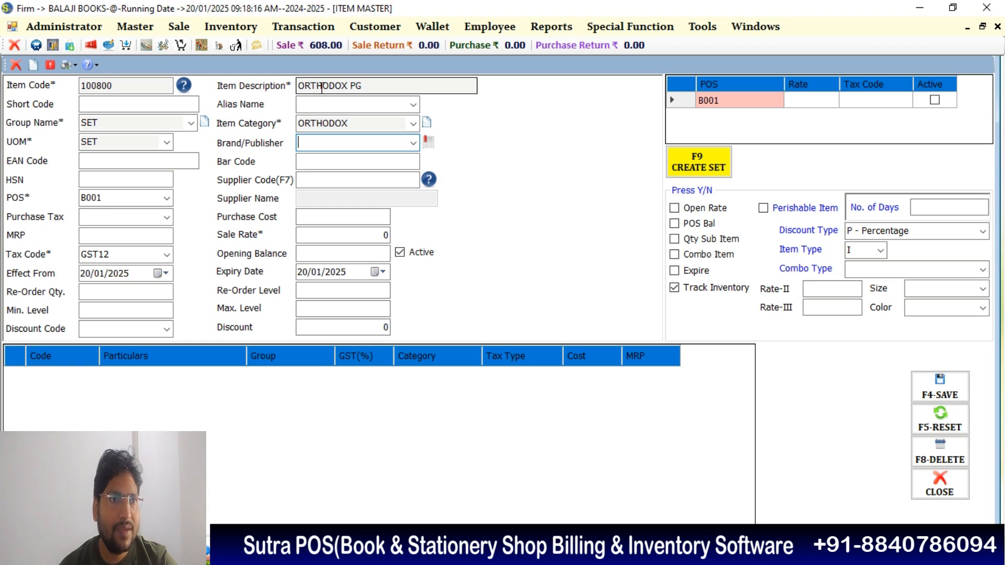
- Start creating the item's set and choose the ORTHODOX LIST UPLOAD 2024 file on the Desktop as the import source
left_click(702, 171)
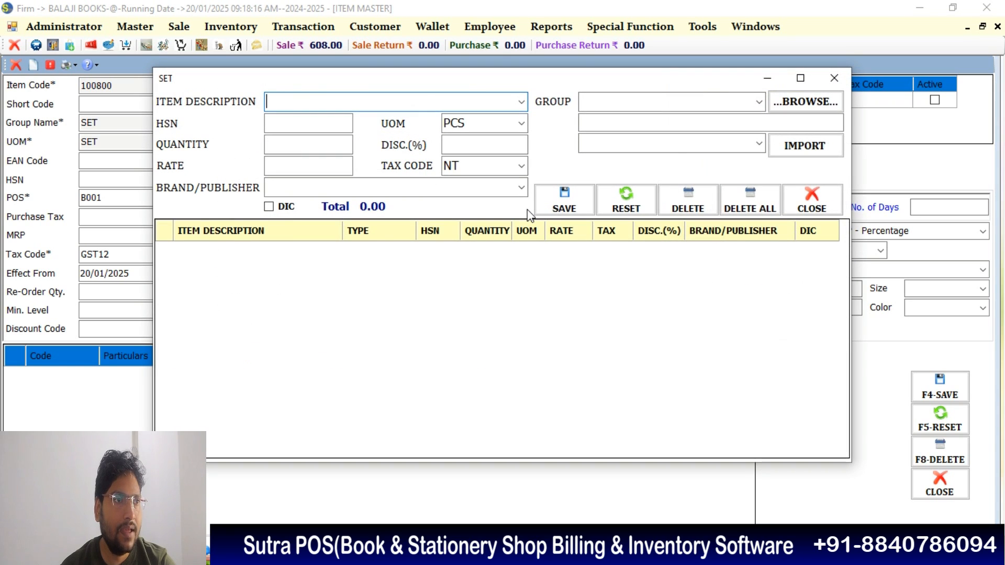
left_click(785, 103)
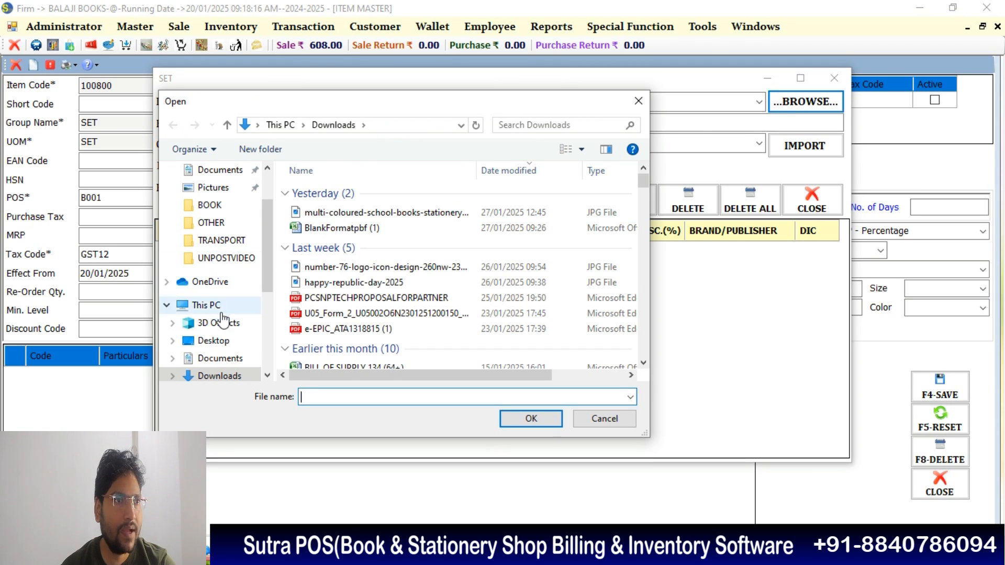
left_click(212, 340)
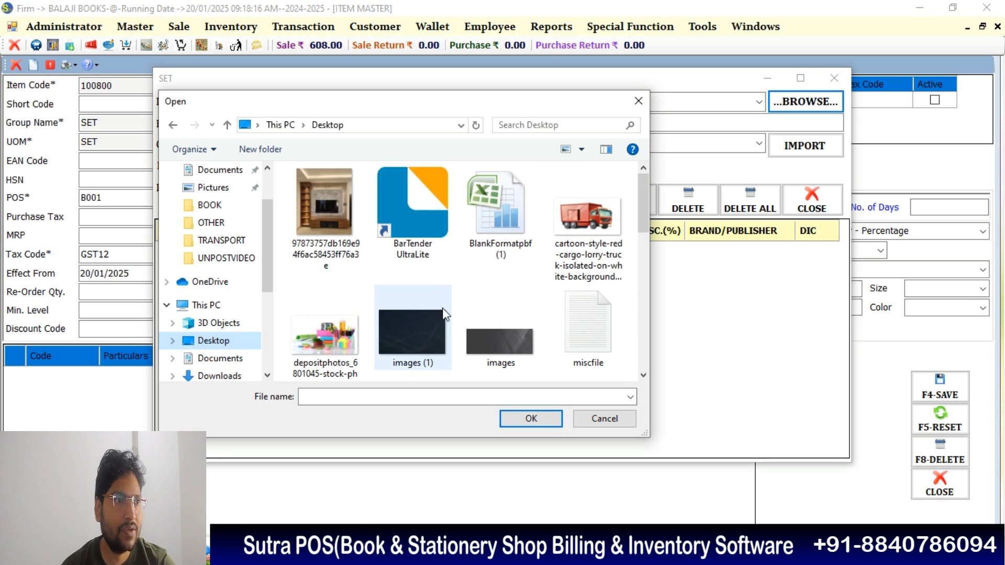
scroll(467, 298, "down", 1)
left_click(415, 228)
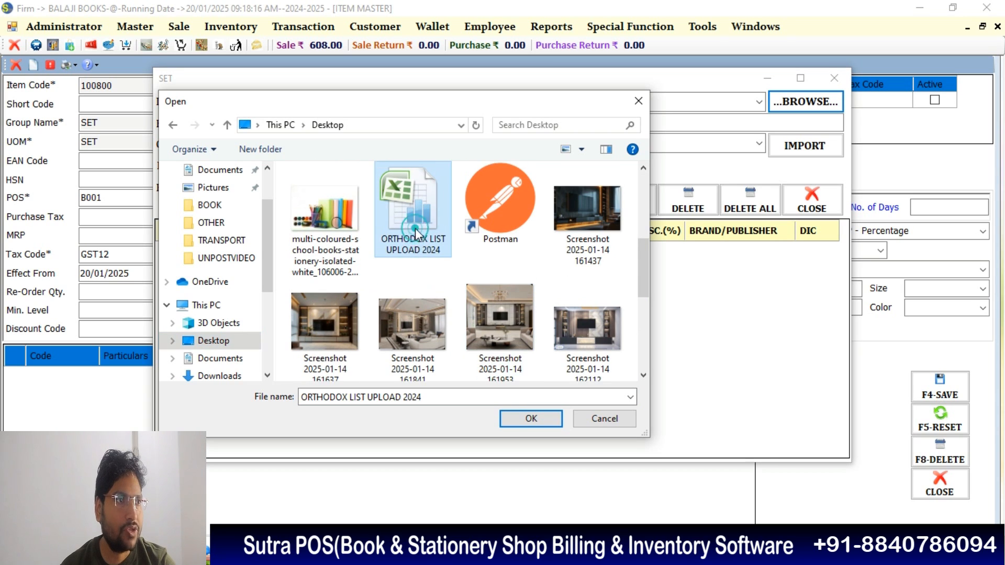
left_click(531, 418)
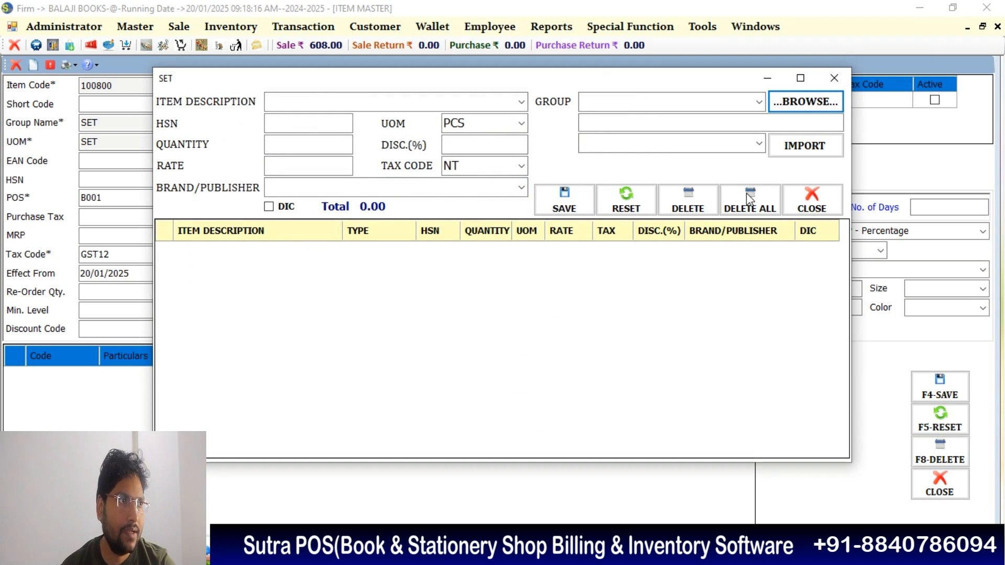
- Import the set items from the workbook's PG sheet
left_click(758, 144)
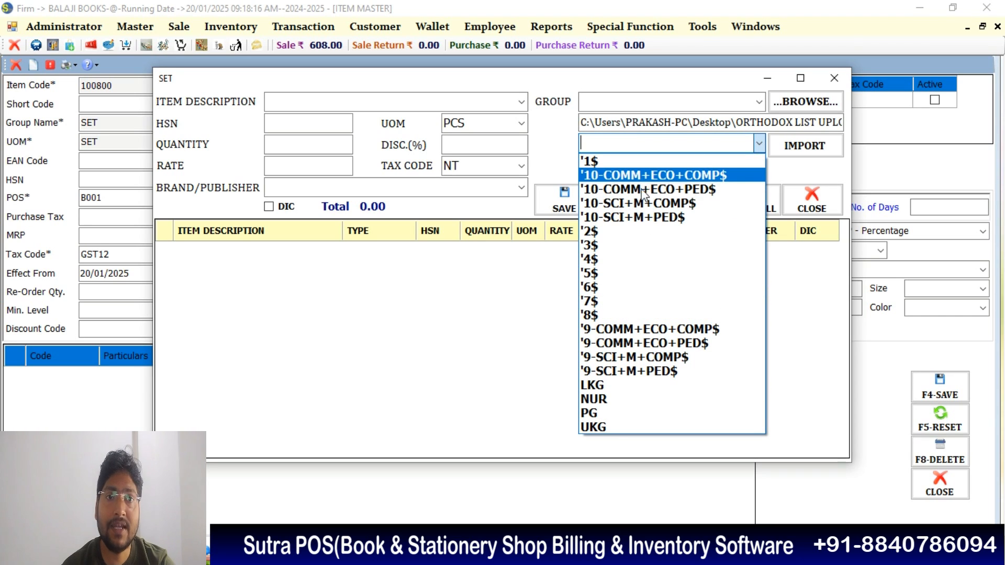
left_click(606, 416)
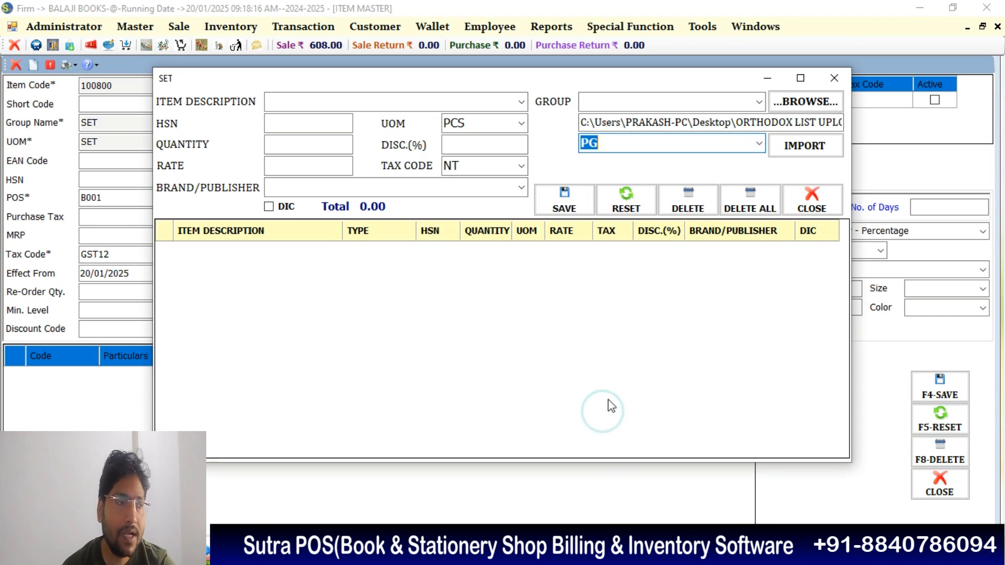
left_click(788, 152)
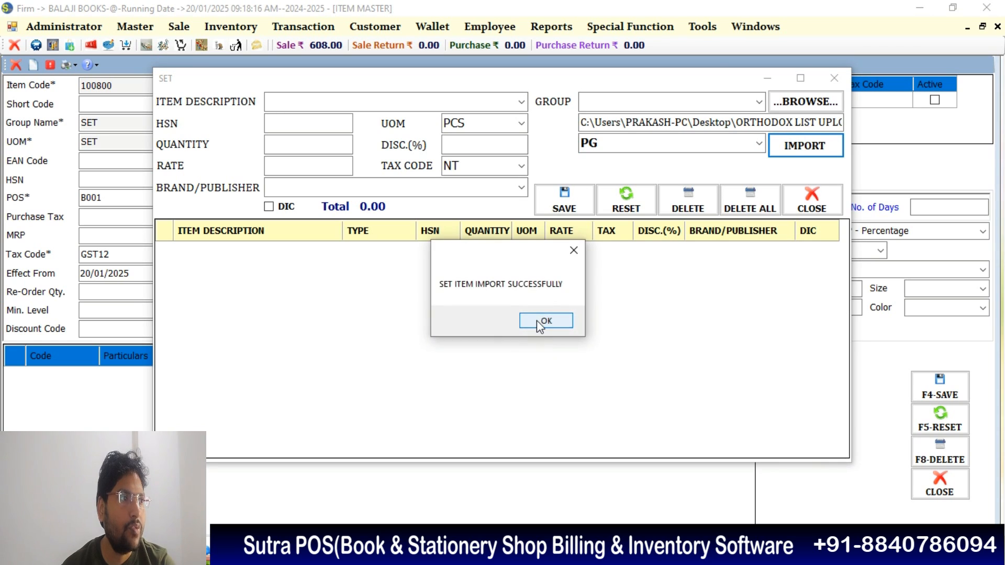
left_click(543, 320)
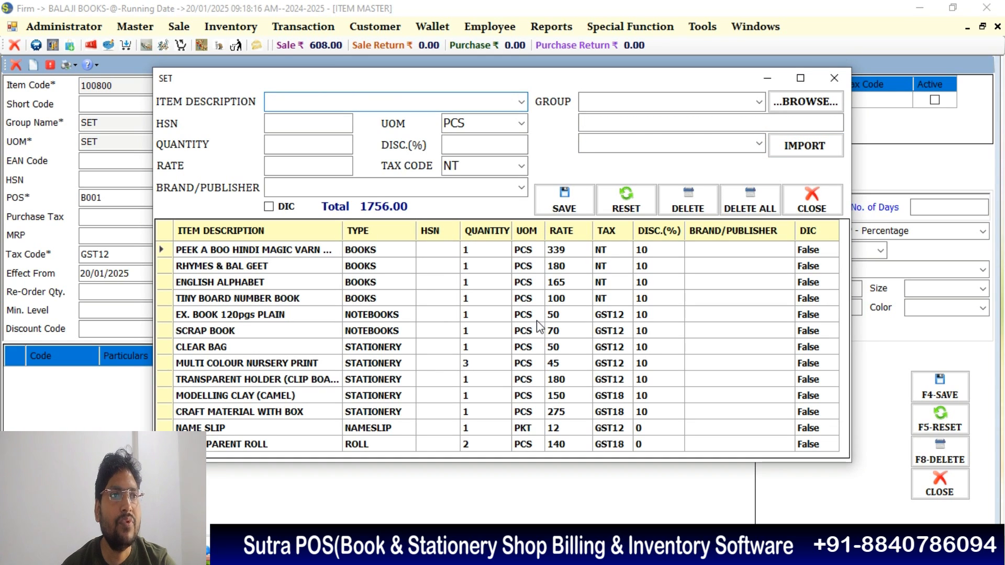
- Close the set window and save the ORTHODOX PG item for the current POS only
left_click(832, 78)
left_click(924, 392)
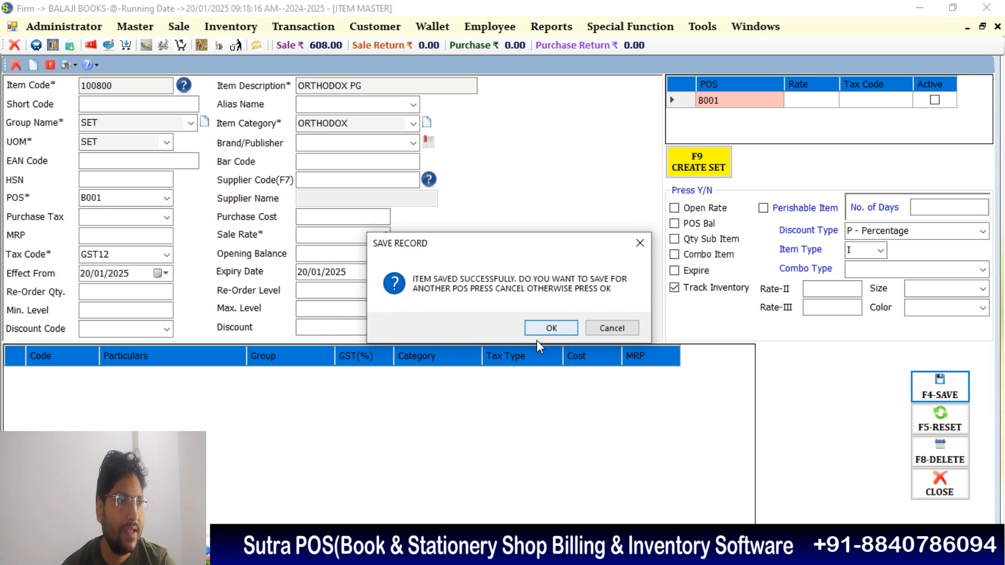
left_click(548, 328)
key("F4")
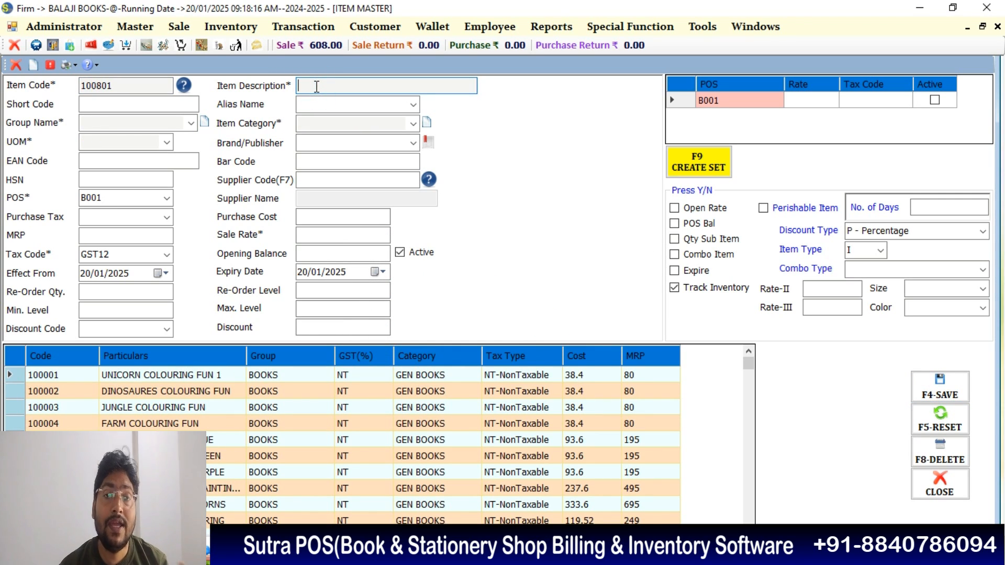
- Enter ORTHODX NUR as the description of the next new item
type("O")
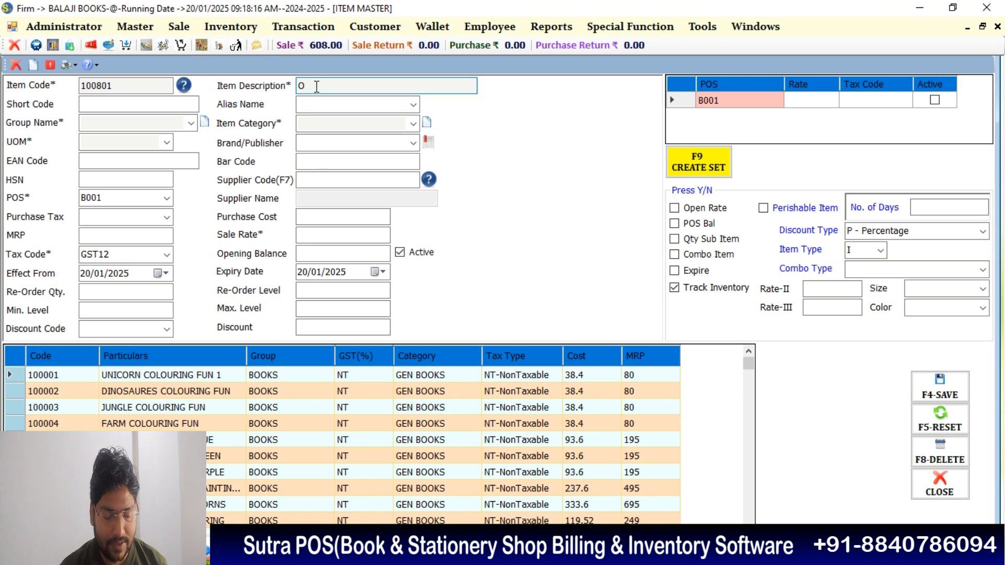
type("RTHODX")
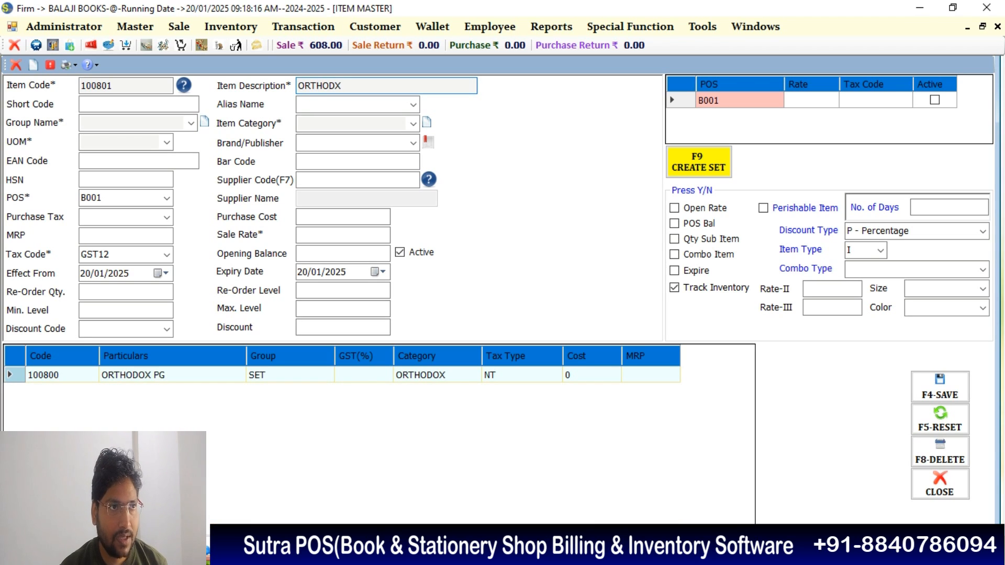
type(" NUR")
key("Return")
key("Return")
key("Return")
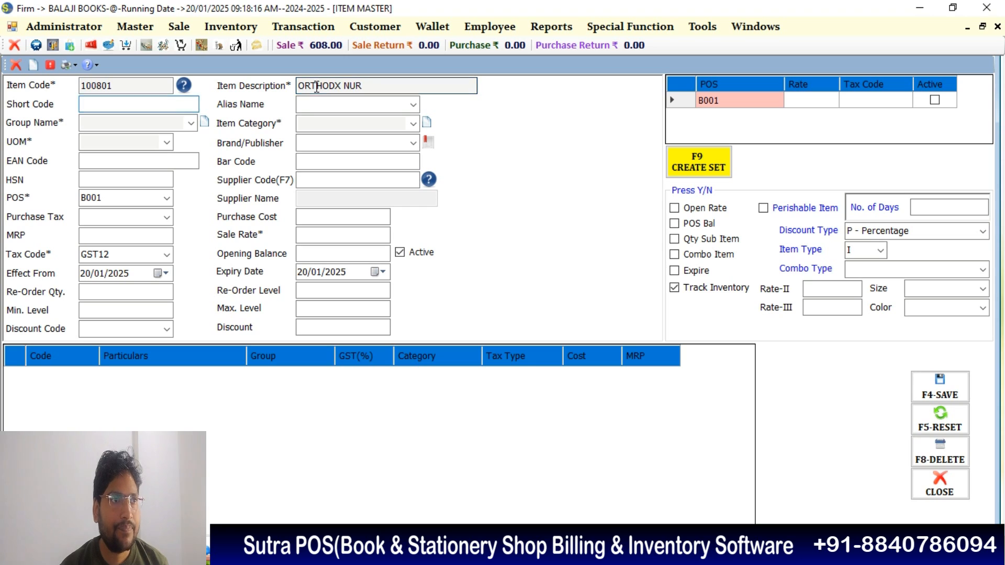
- Set the NUR item's group to SET, its category to ORTHODOX and its unit of measure to SET
type("SET")
key("Return")
type("O")
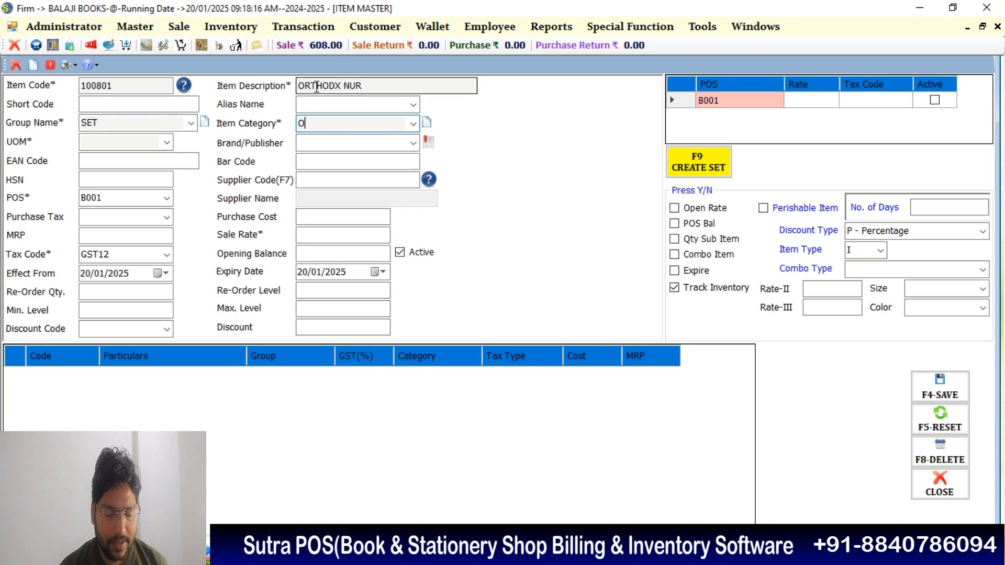
type("RTH")
type("ODCE")
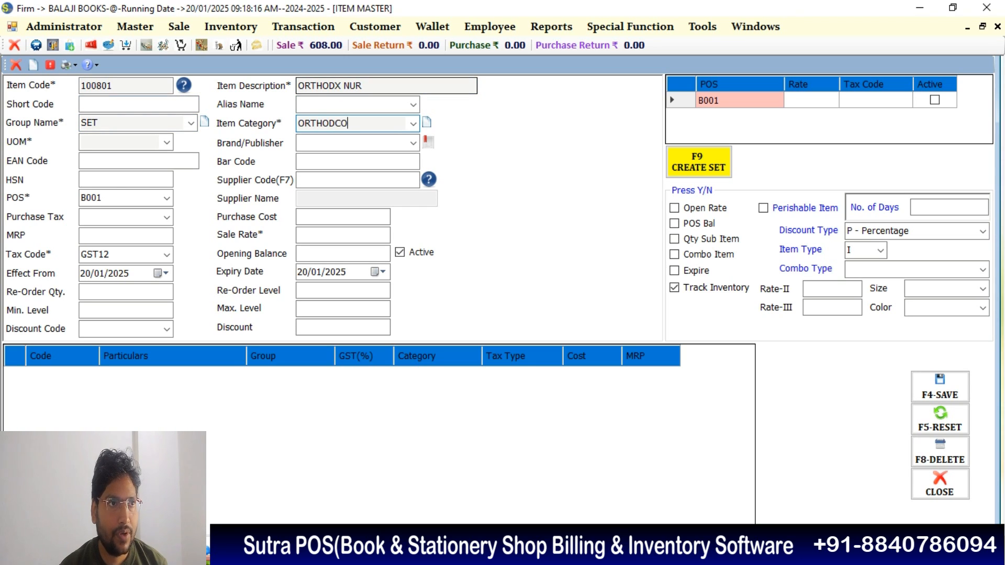
key("BackSpace")
key("BackSpace")
type("X")
key("Return")
type("SET")
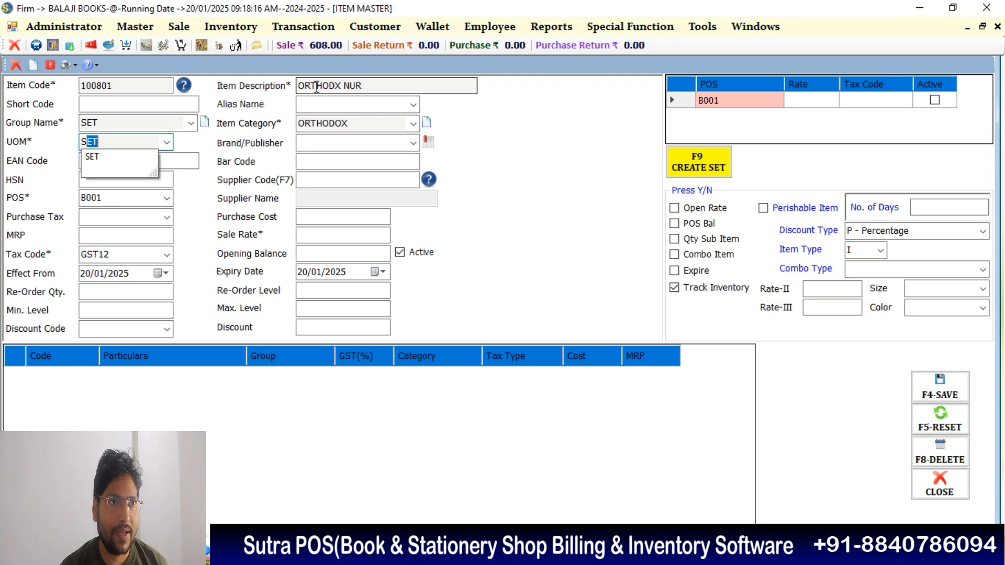
key("Return")
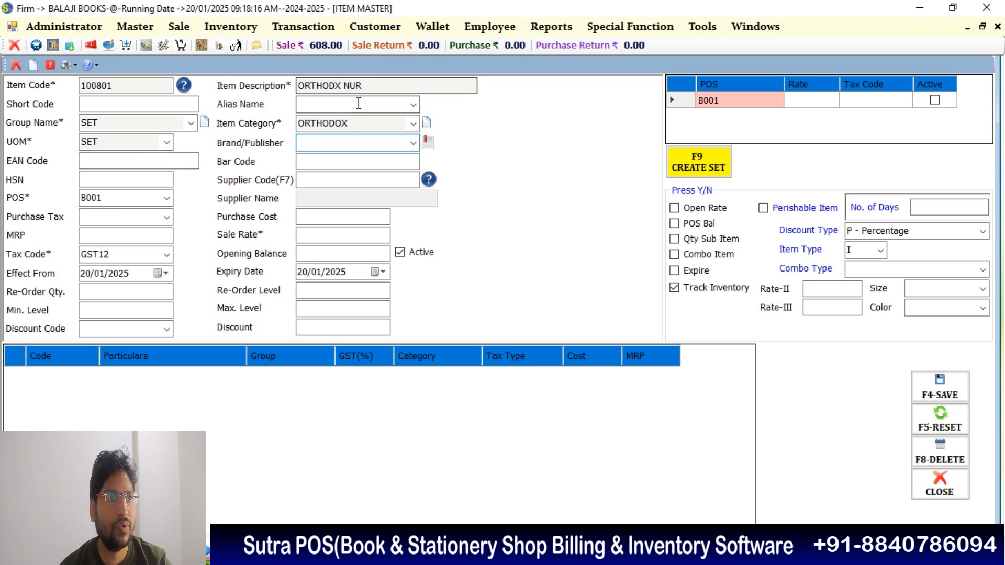
- Open the item category creation form and enter ORTHODOX as the new category's description
left_click(427, 122)
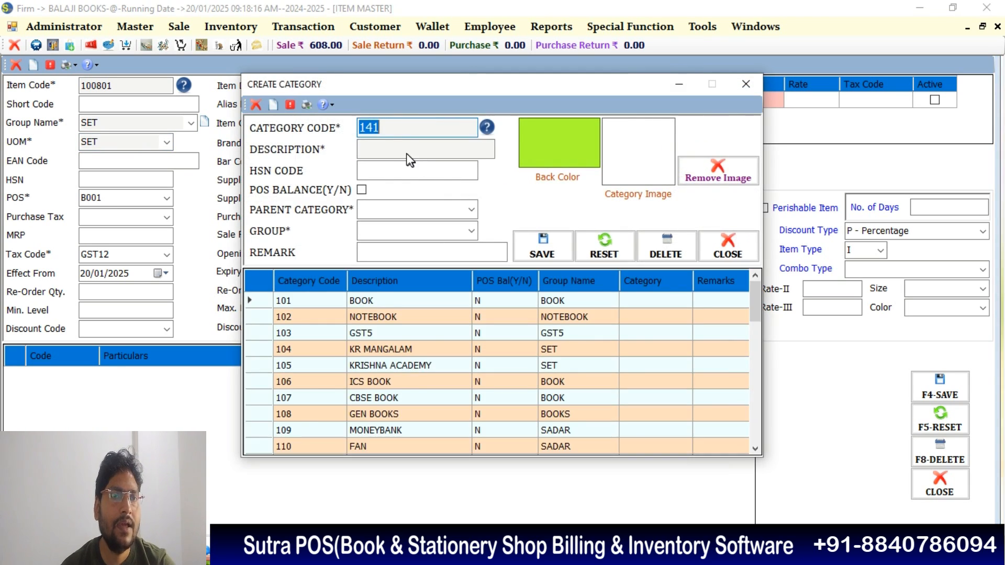
left_click(406, 149)
type("ORTH")
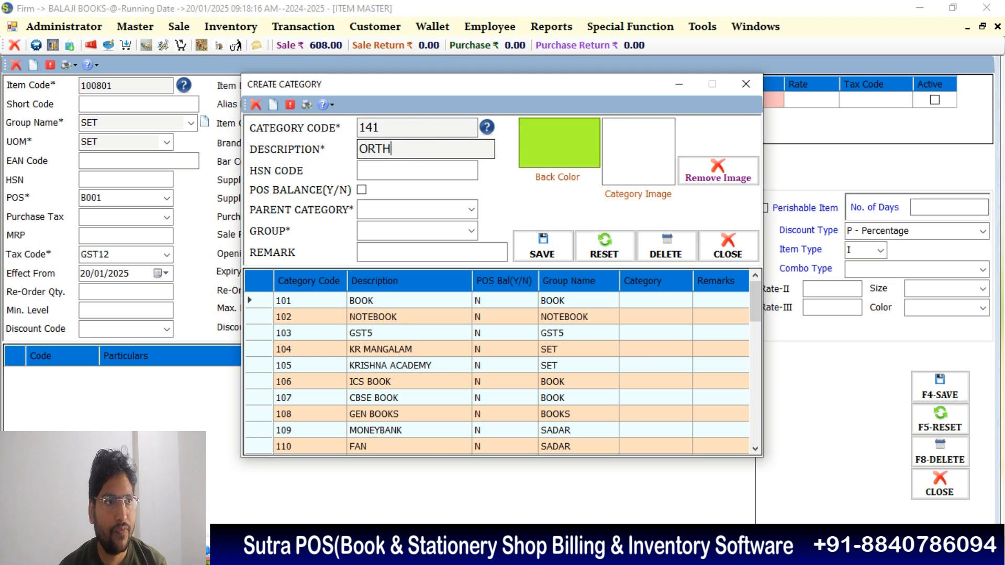
type("ODIC")
key("BackSpace")
key("BackSpace")
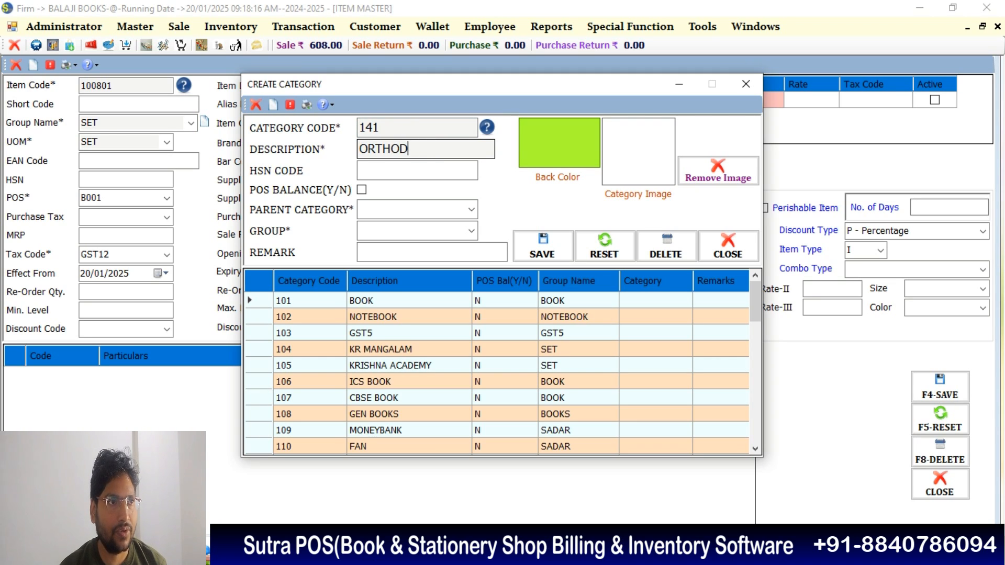
type("OX")
- Assign the new category to the SET group, save it and close the category window
key("Tab")
key("Tab")
key("Tab")
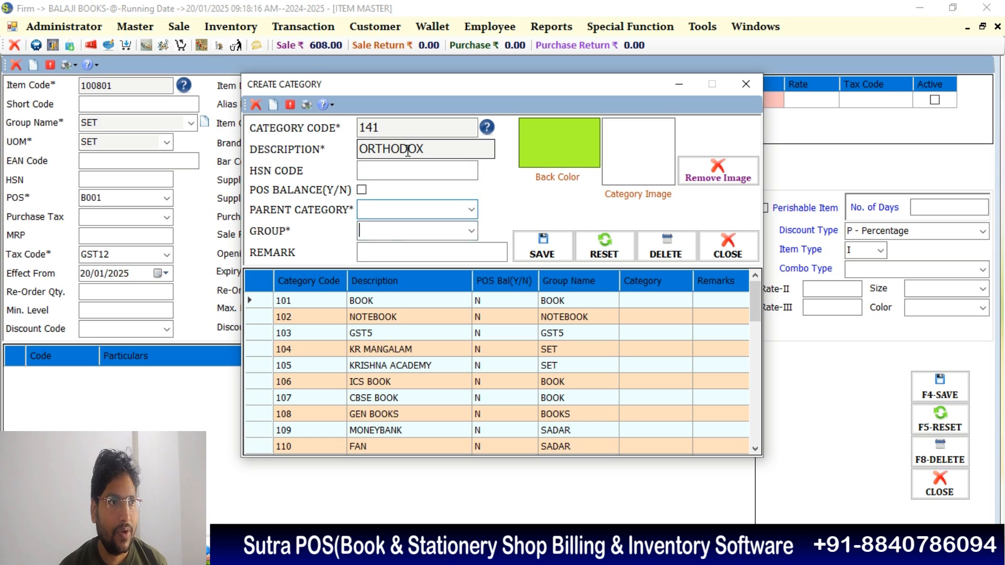
type("SET")
key("Tab")
key("Tab")
key("Return")
key("Return")
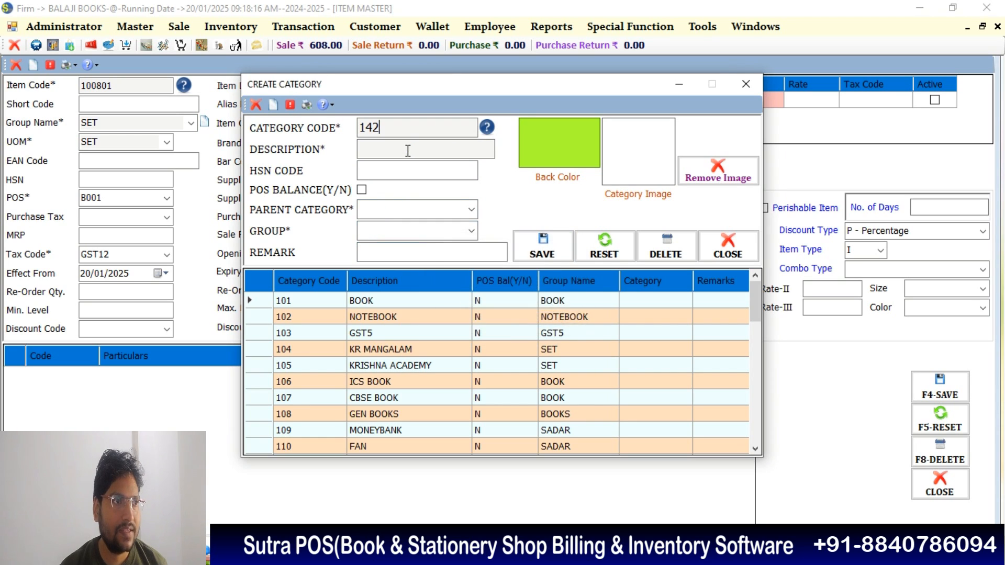
key("Escape")
left_click(569, 329)
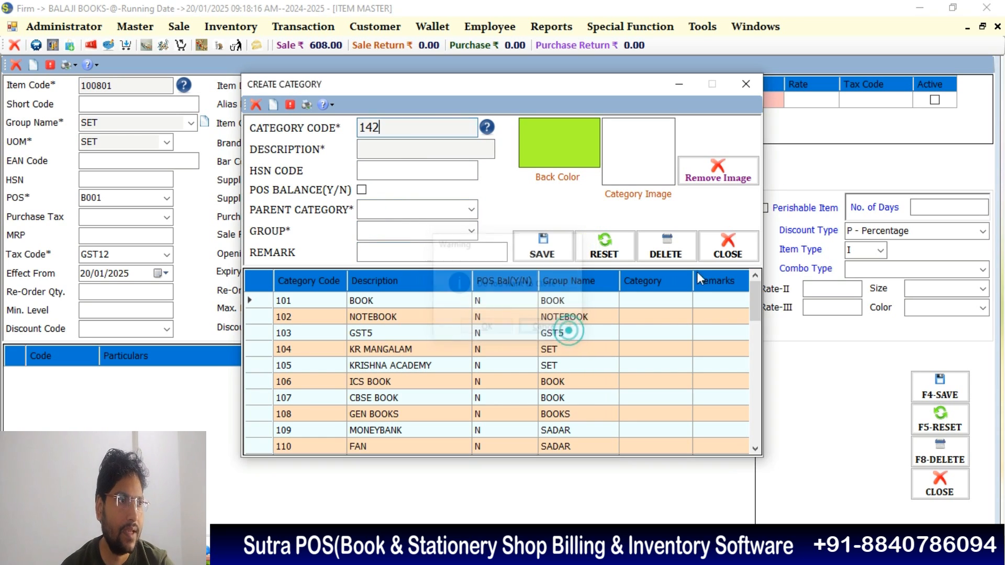
left_click(725, 251)
left_click(486, 329)
- Set the NUR item's category to the newly created ORTHODOX
left_click(336, 124)
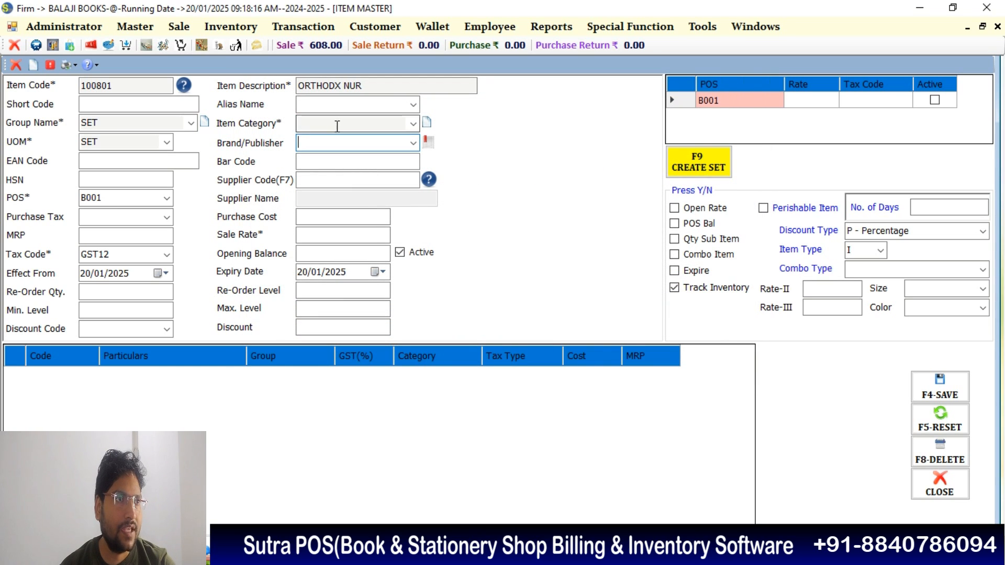
type("ORTHODOX")
key("Return")
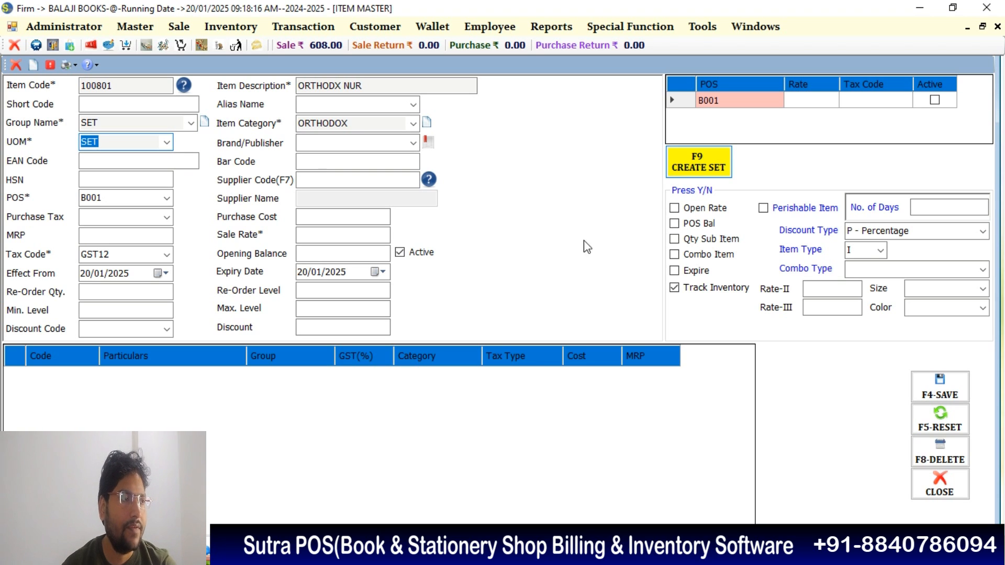
- Open the set creation window for the NUR item and load the ORTHODOX LIST UPLOAD 2024 workbook from the Desktop
key("F9")
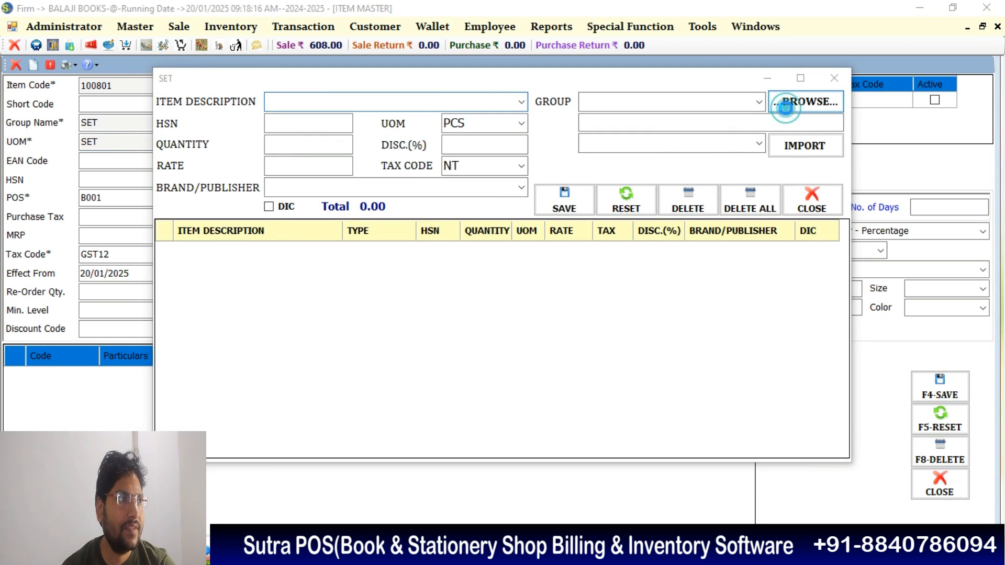
left_click(785, 101)
scroll(433, 287, "down", 3)
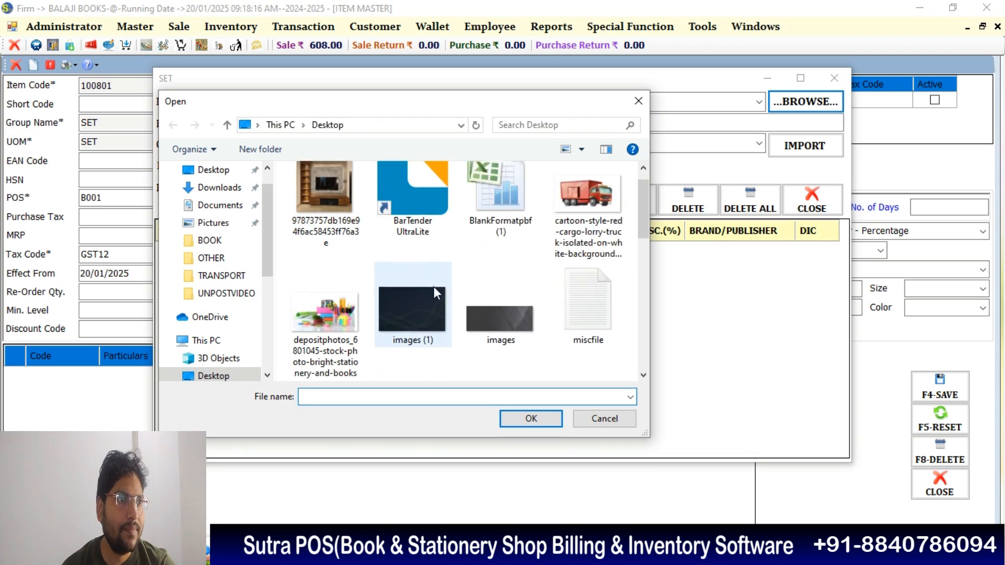
left_click(430, 340)
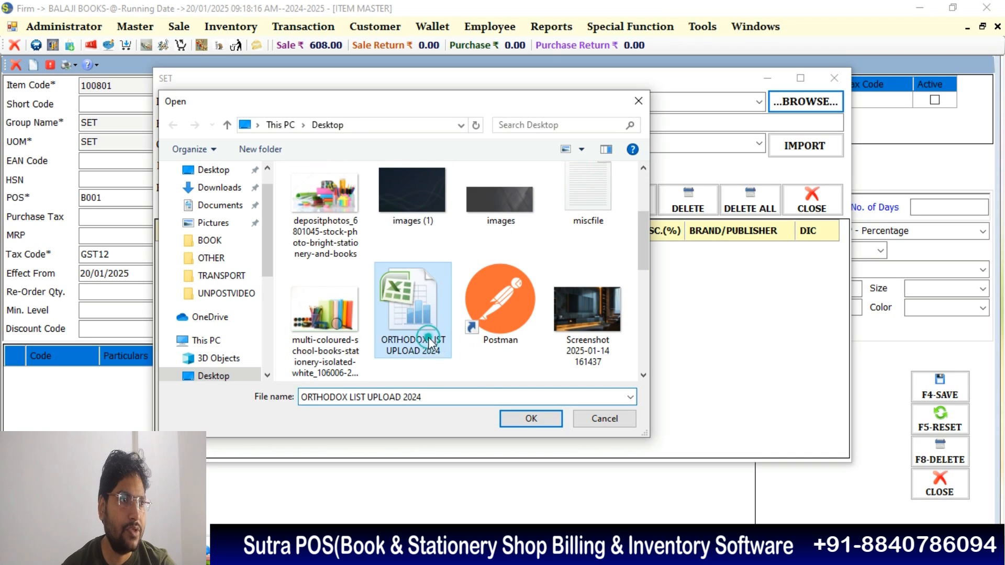
left_click(529, 419)
- Import the set items from the workbook's NUR sheet
left_click(758, 143)
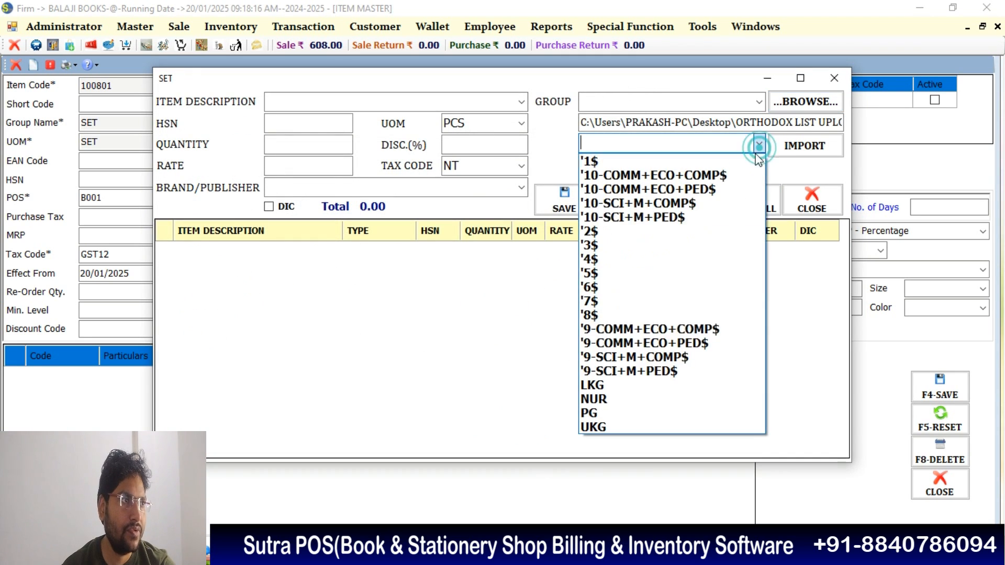
left_click(602, 401)
left_click(793, 147)
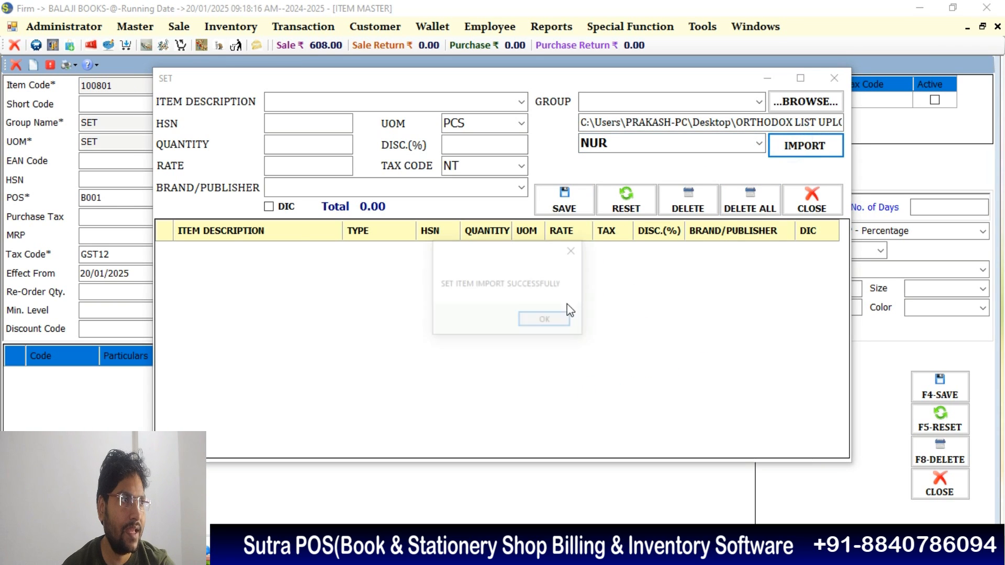
left_click(555, 320)
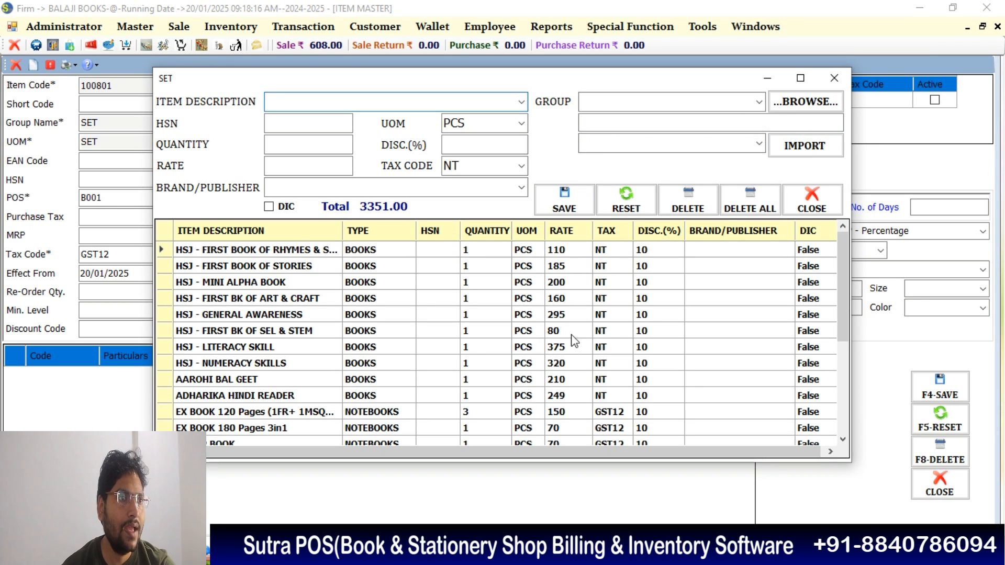
- Close the set window and save the ORTHODX NUR item
left_click(834, 78)
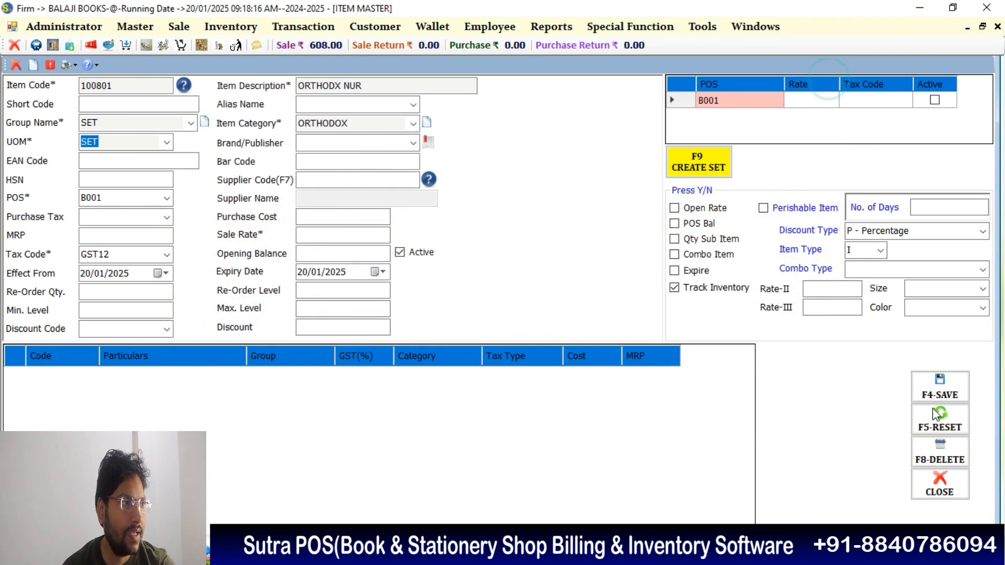
key("F4")
left_click(545, 328)
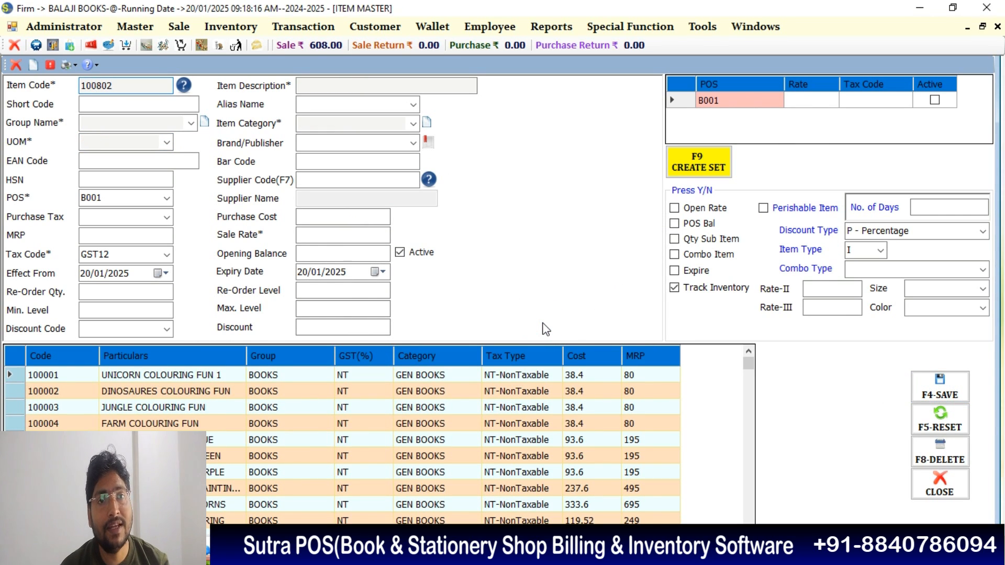
- Close the item master and open a new POS billing form
key("Escape")
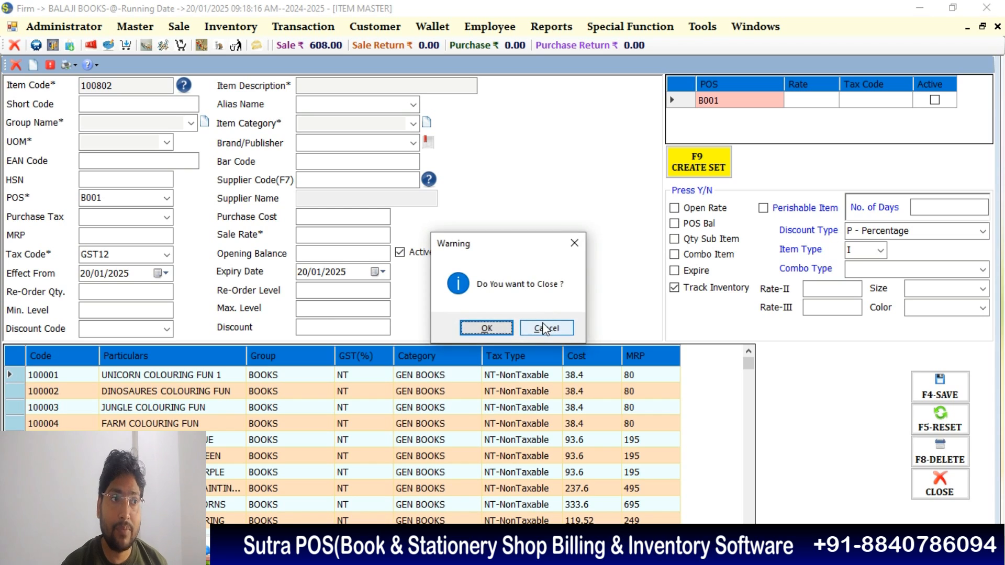
key("Return")
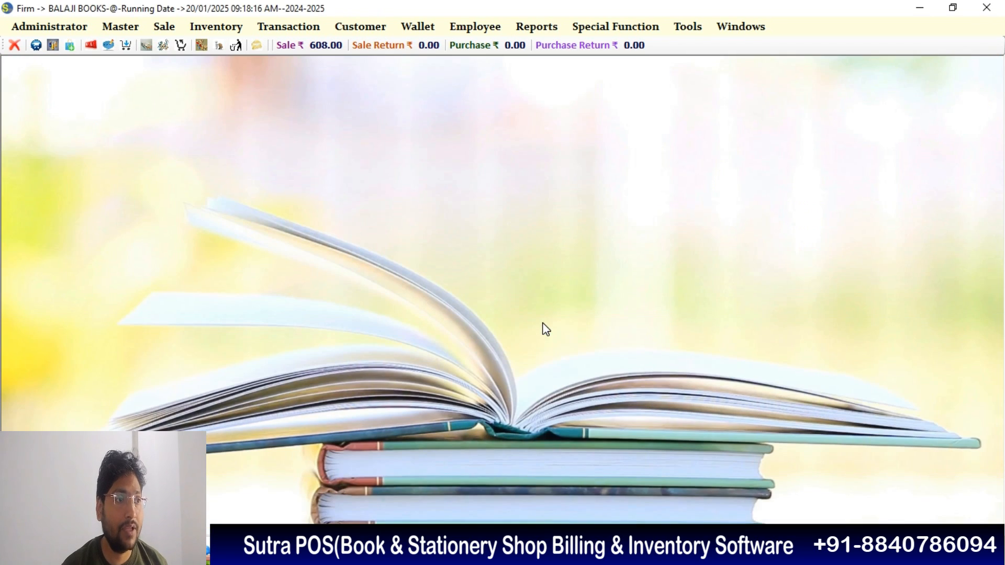
left_click(168, 30)
left_click(180, 45)
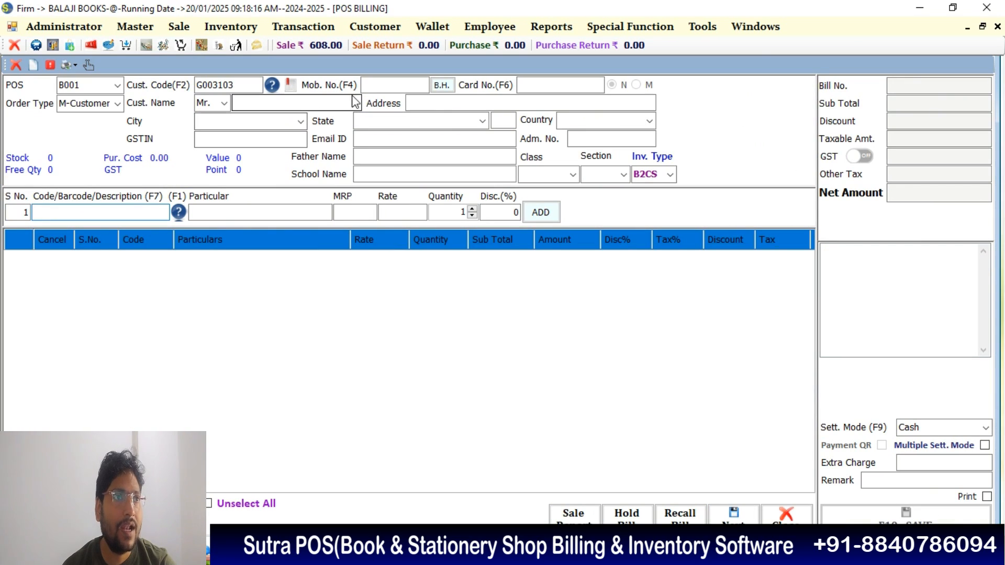
left_click(379, 88)
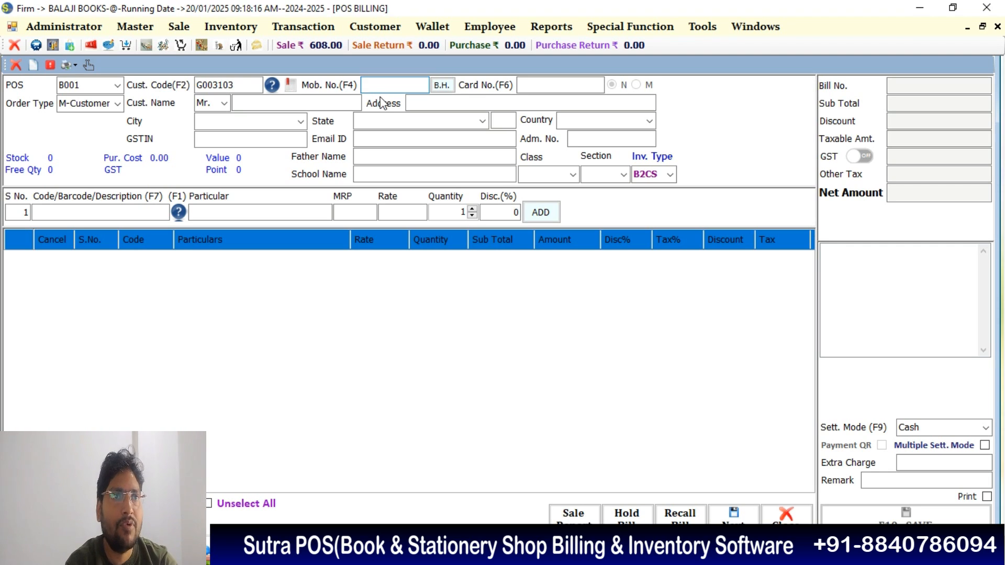
- Add the ORTHODOX PG set to the bill
left_click(65, 211)
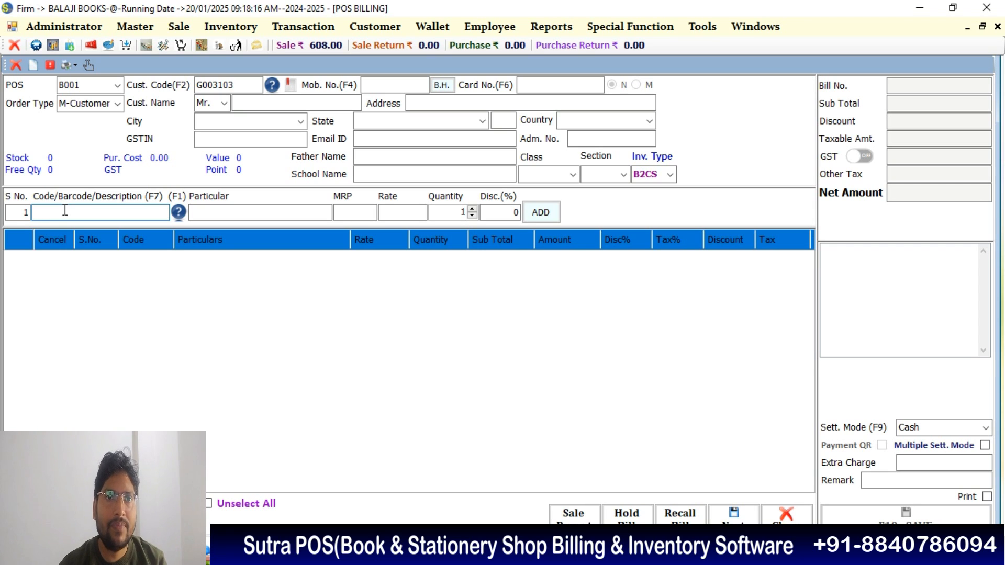
type("ORT")
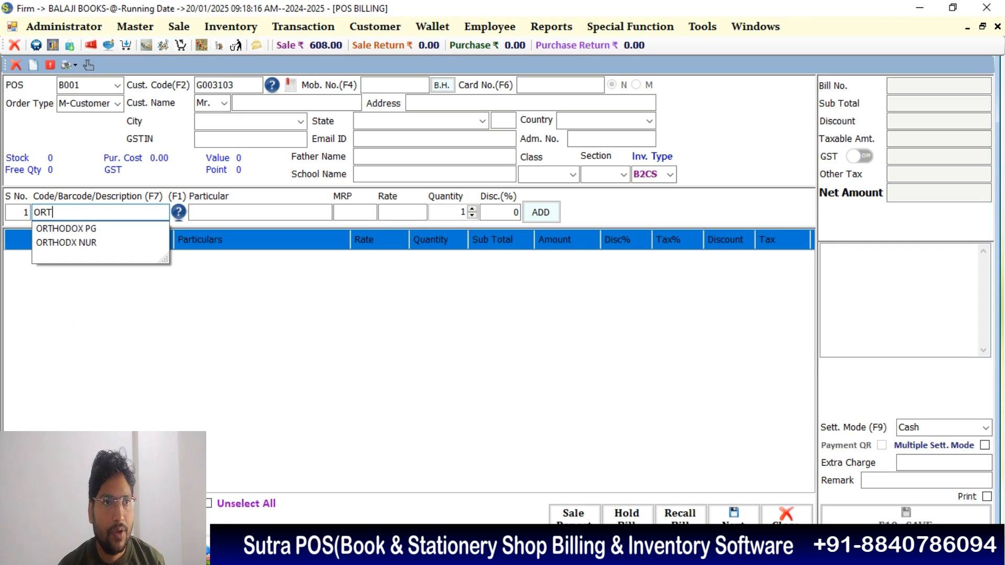
key("Down")
key("Return")
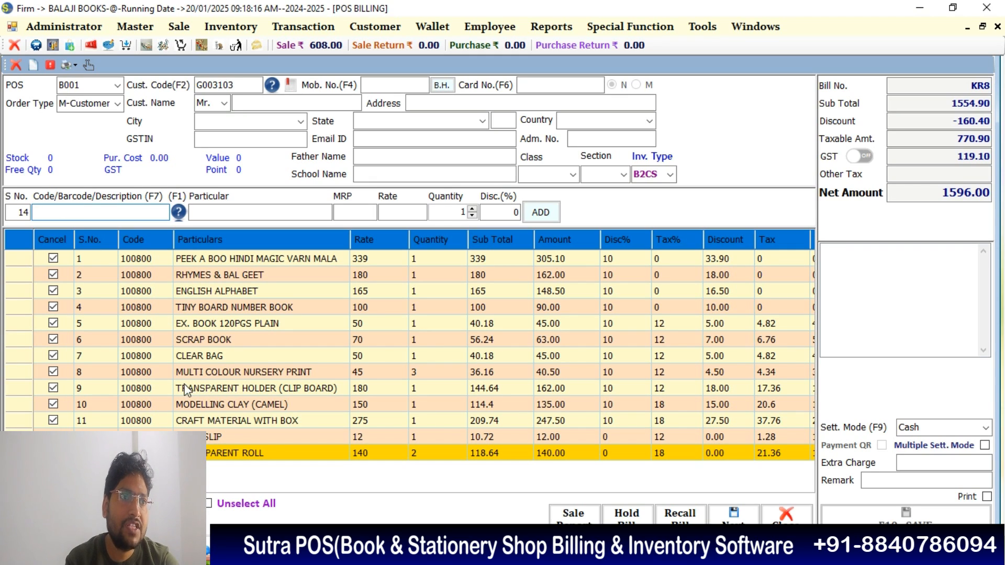
- Exclude SCRAP BOOK from the bill, check the item group summary and include SCRAP BOOK again
left_click(53, 340)
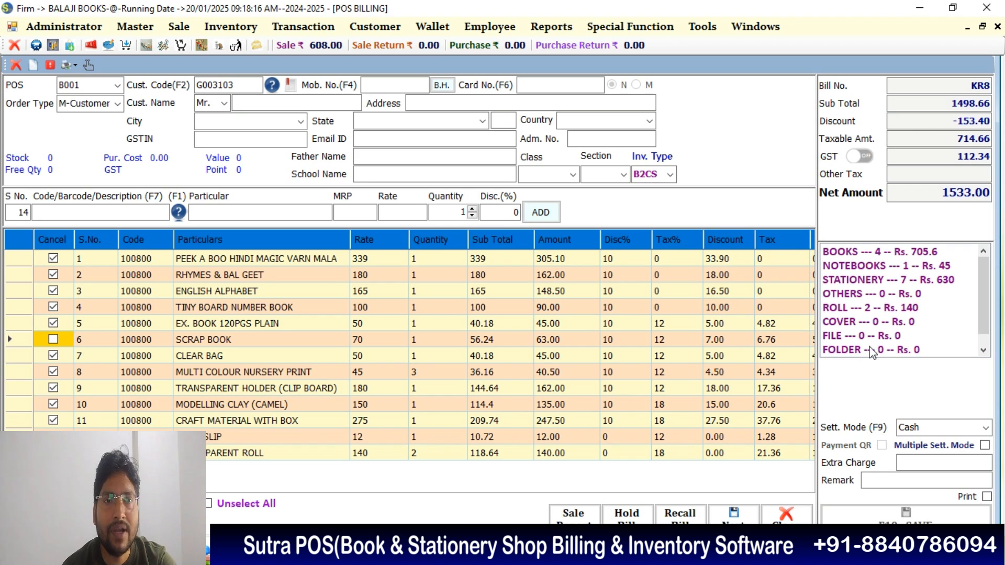
mouse_move(979, 325)
left_mouse_down()
mouse_move(983, 350)
mouse_move(981, 320)
left_mouse_up()
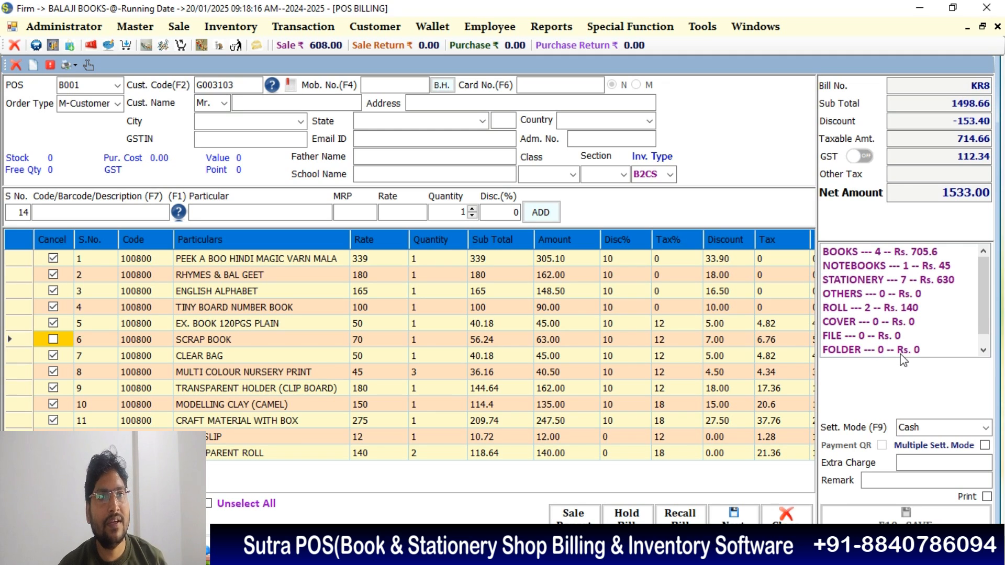
left_click(53, 340)
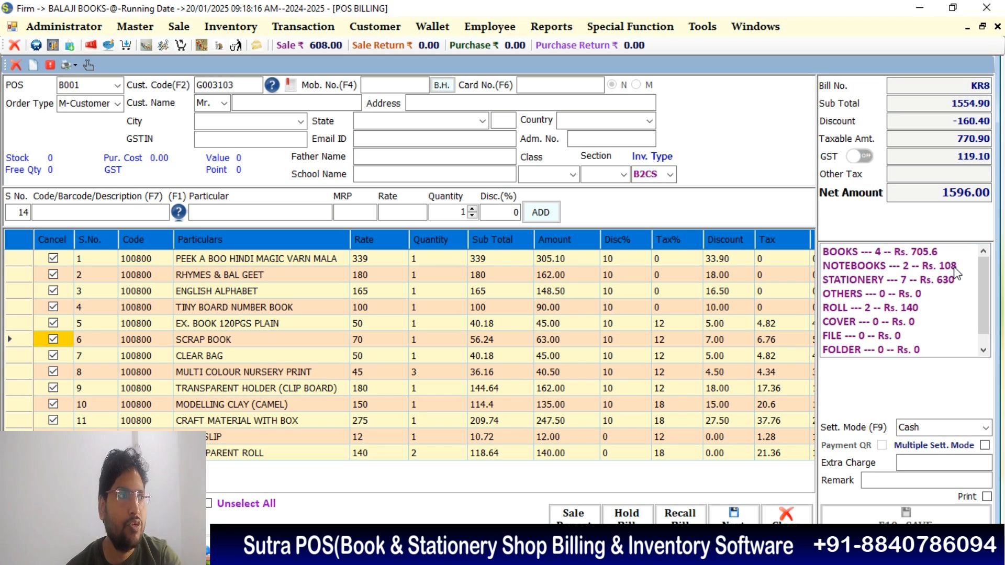
- Exclude RHYMES & BAL GEET and TRANSPARENT HOLDER (CLIP BOARD) from the bill
left_click(52, 276)
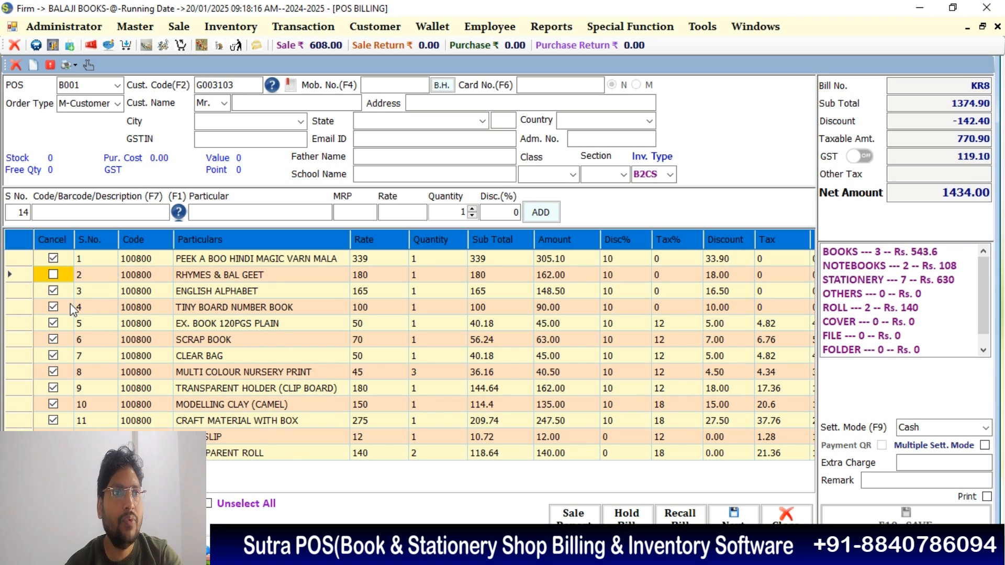
left_click(53, 388)
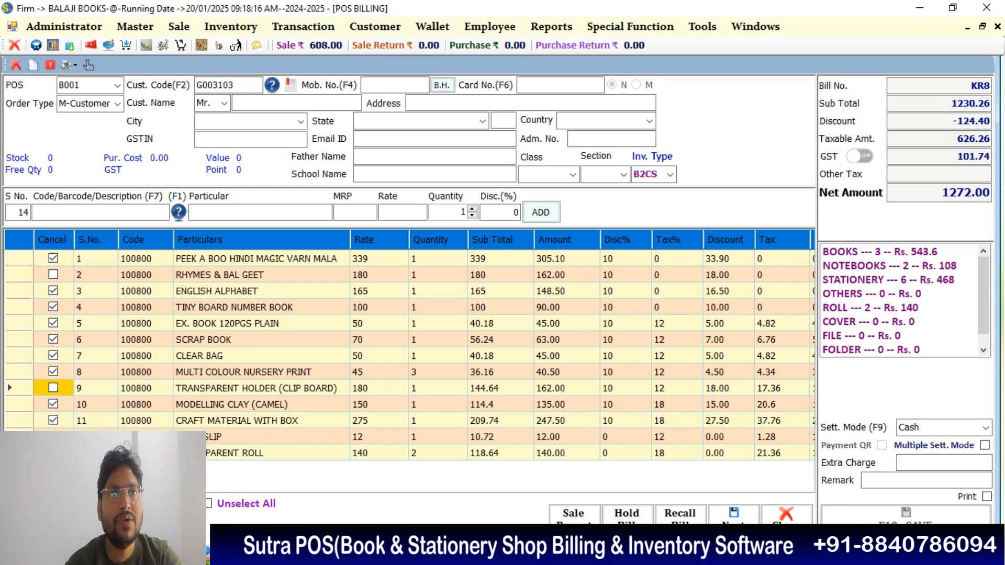
- Set the bill's settlement mode to Paytm
key("F9")
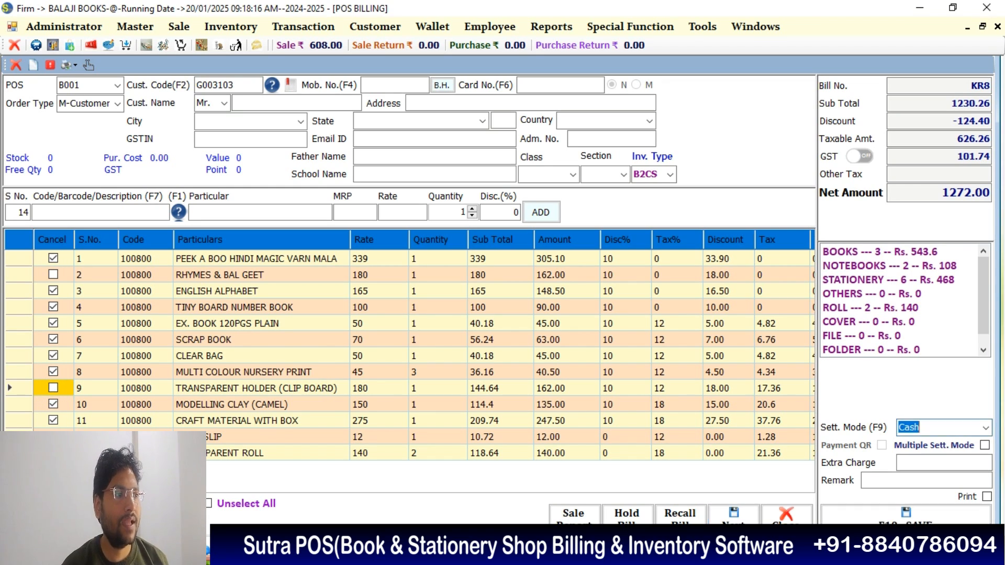
key("Down")
key("Down")
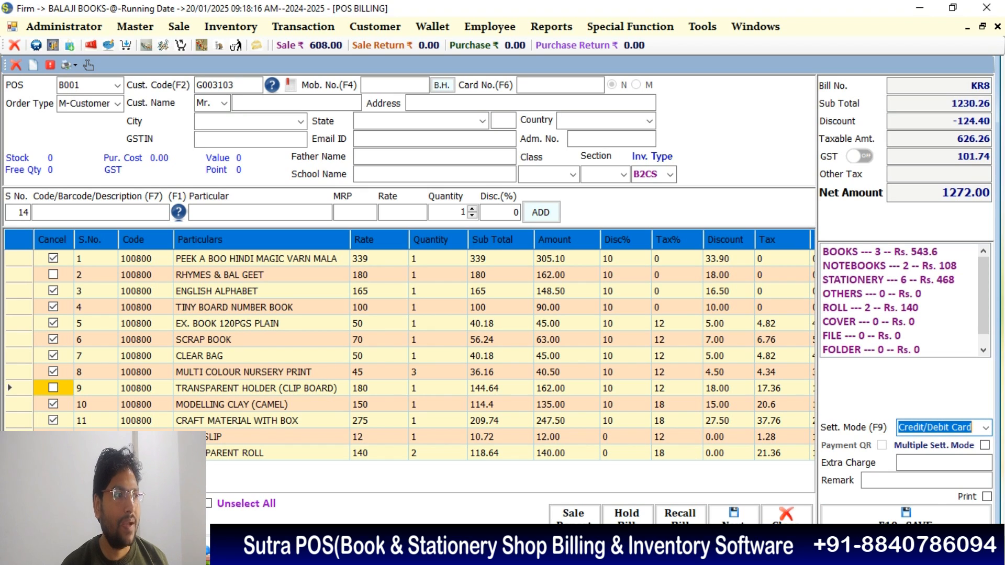
key("Down")
key("Down")
key("Down")
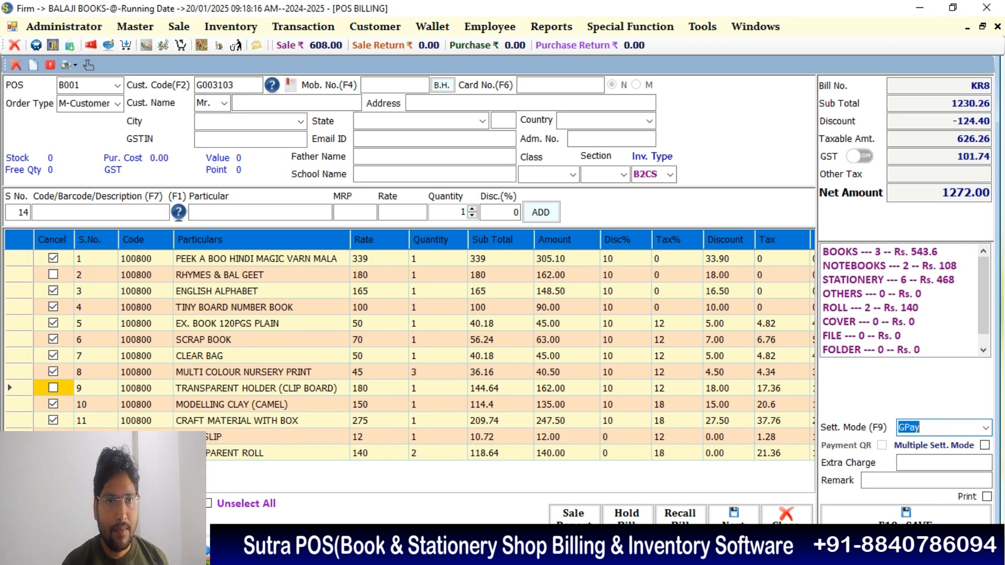
key("Down")
key("Down")
key("Down")
key("Down")
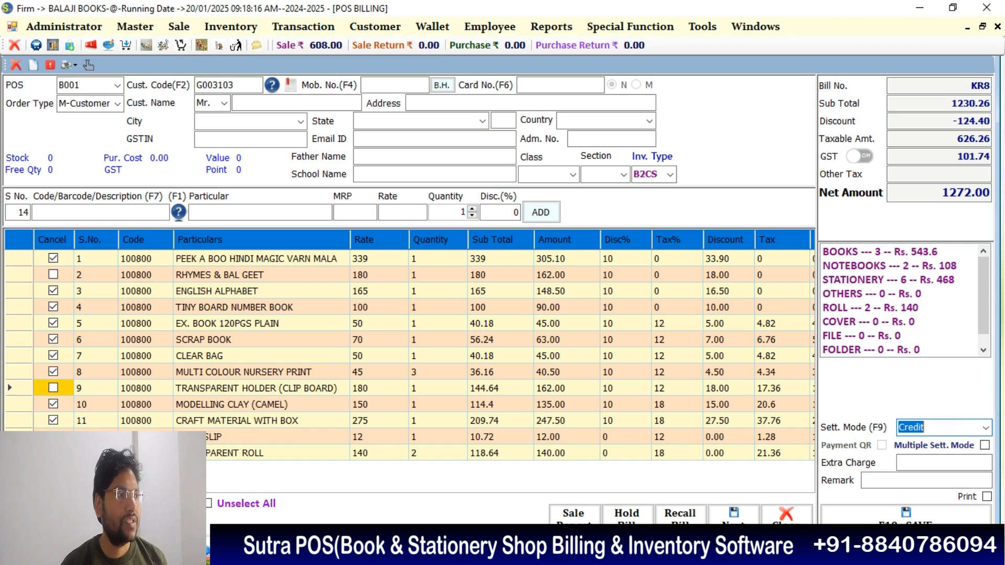
key("Up")
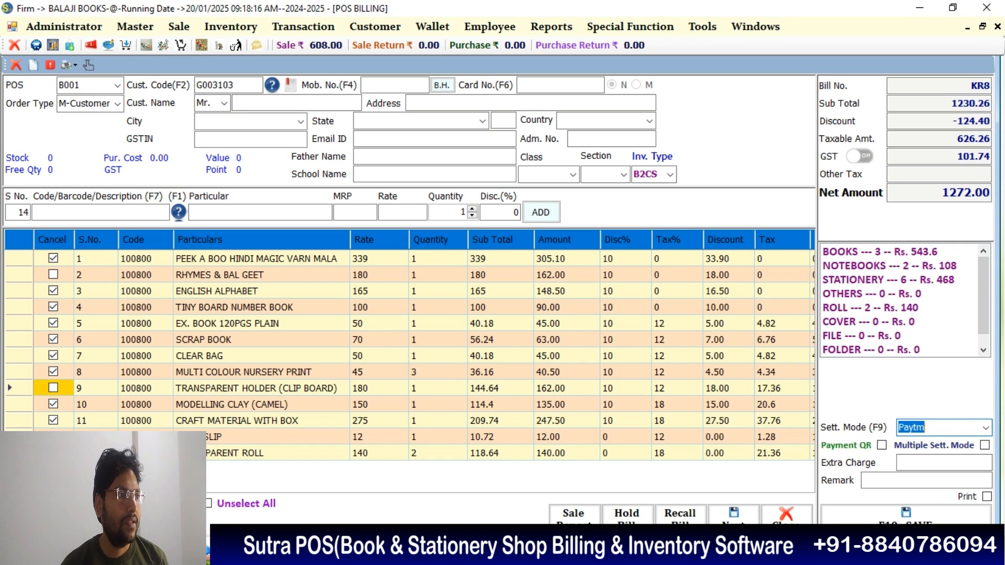
- Save the bill with the remark left empty and decline printing it
key("Tab")
key("Tab")
key("Tab")
key("Tab")
key("Tab")
key("Tab")
key("Tab")
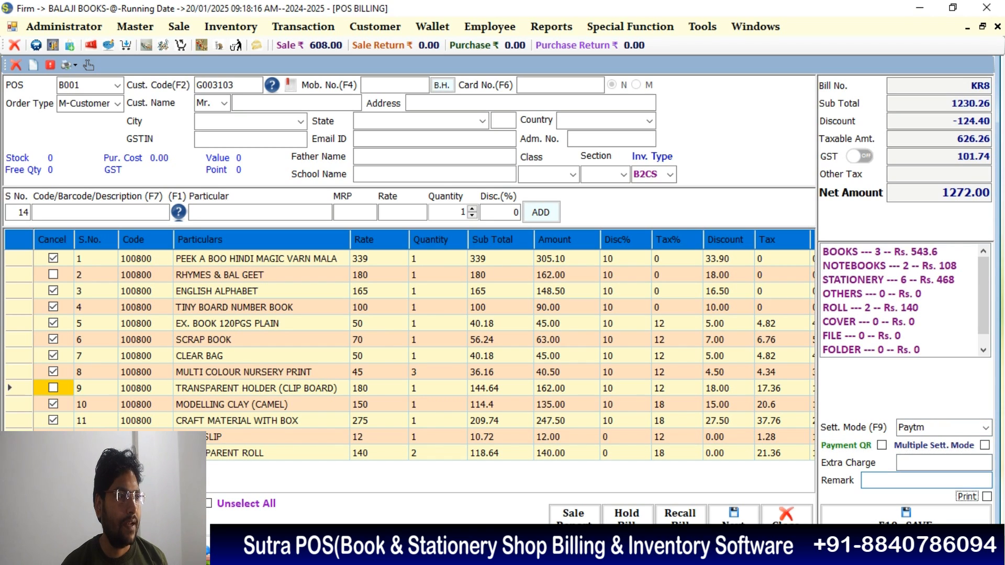
key("F10")
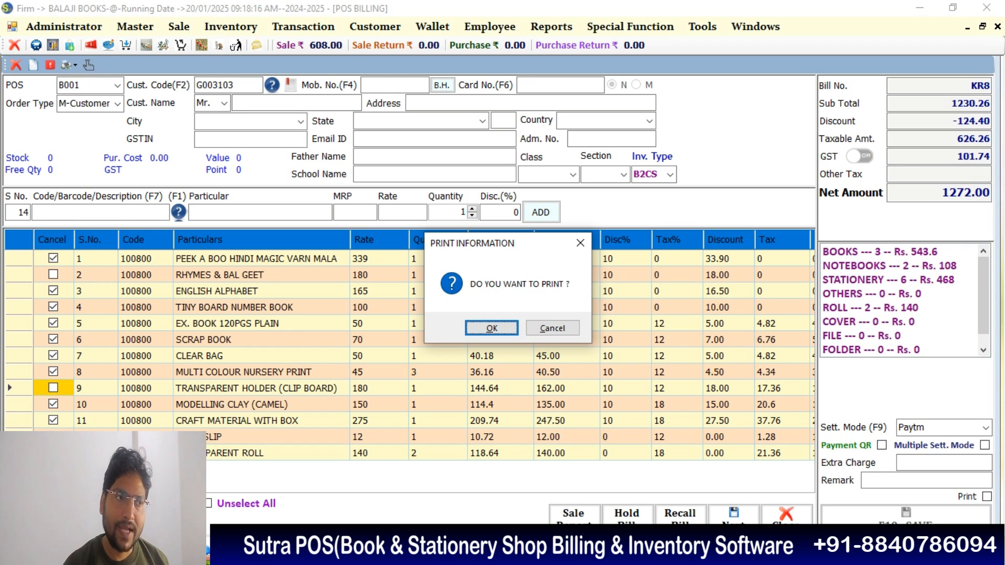
key("Tab")
key("Return")
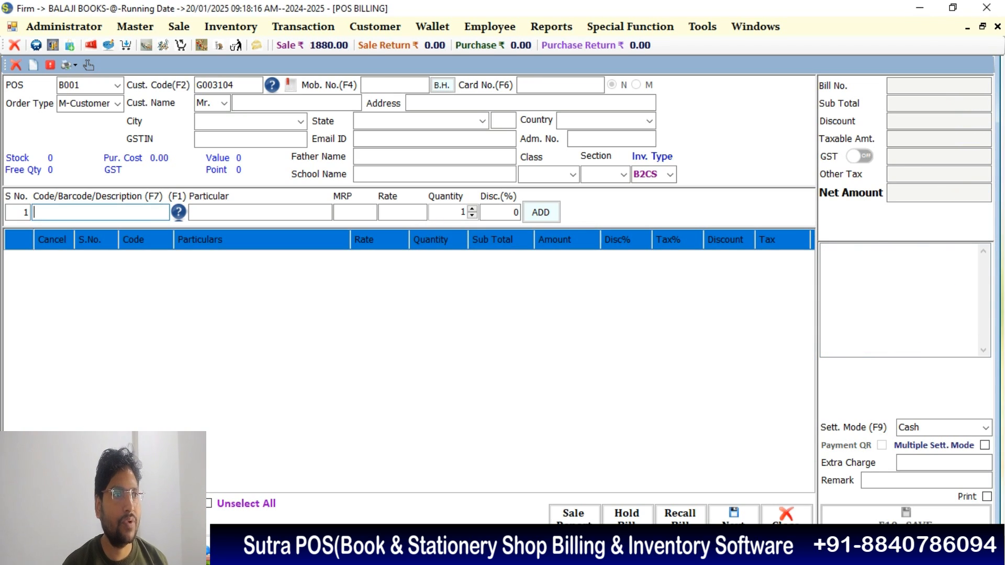
- Open bill reprinting and display the just-saved single bill for POS B001 on screen instead of printing it
key("ctrl+p")
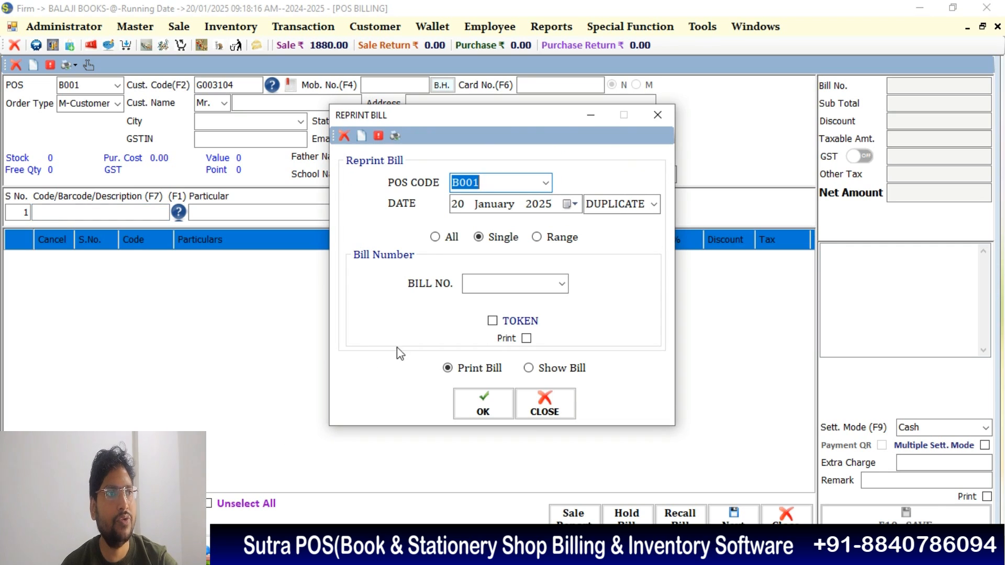
left_click(561, 284)
left_click(514, 313)
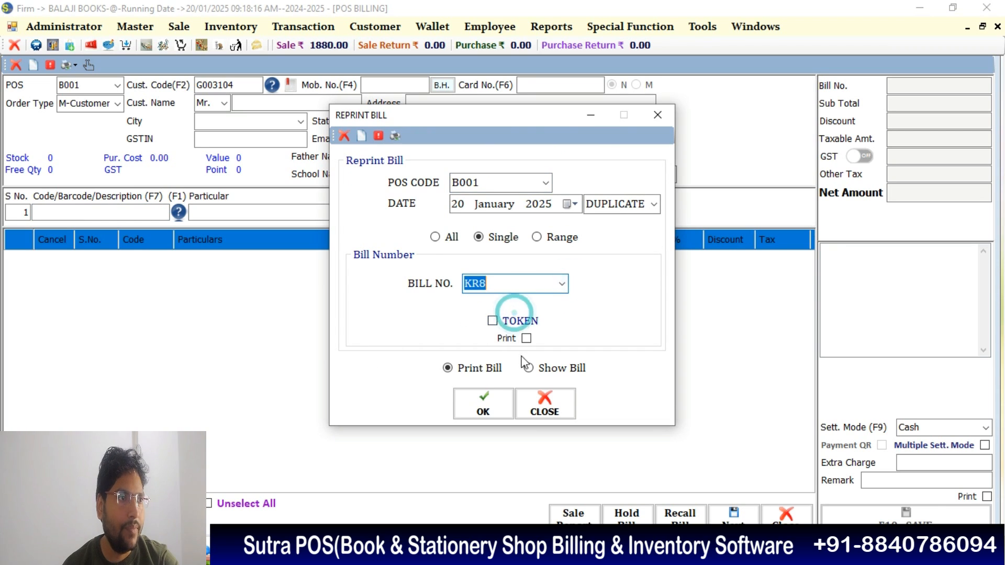
left_click(528, 369)
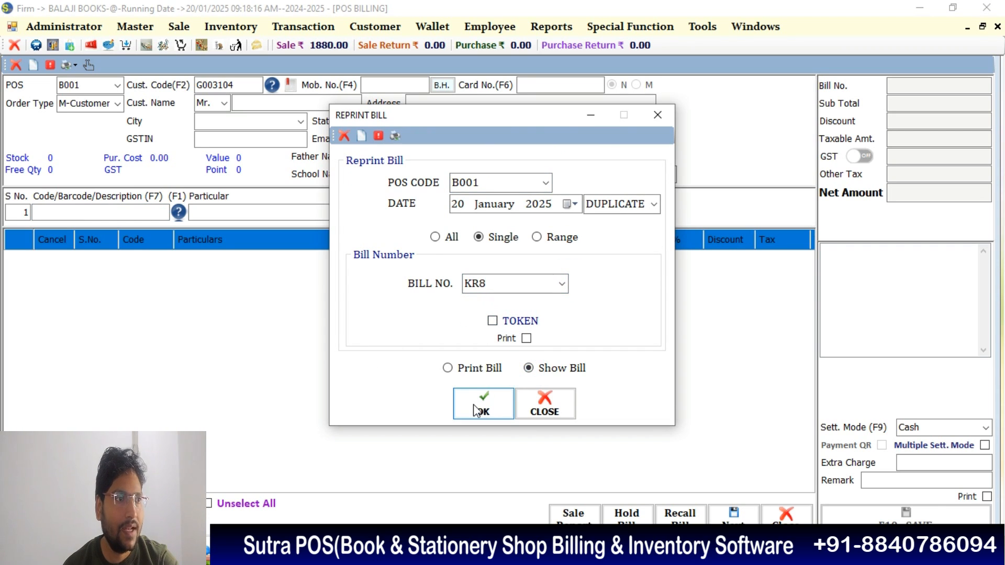
left_click(474, 404)
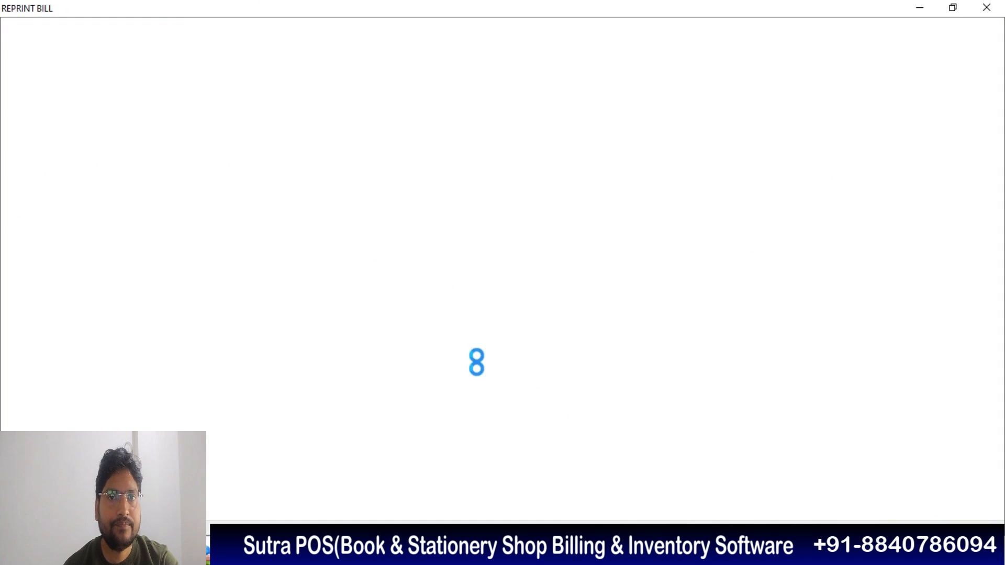